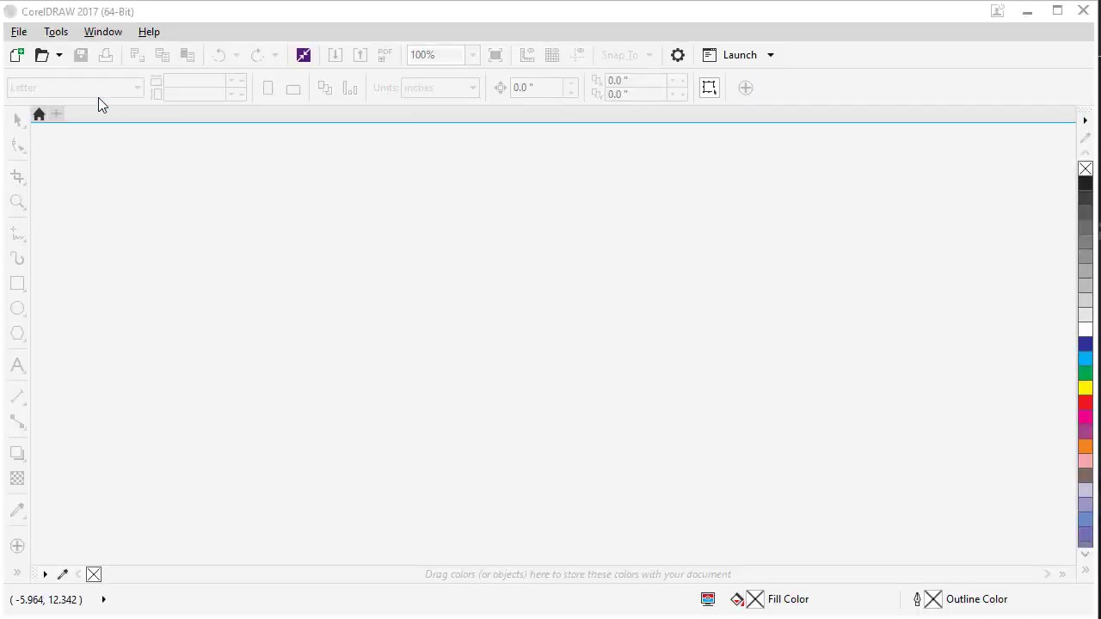
- Start a new document based on the Web preset
click(19, 32)
click(36, 53)
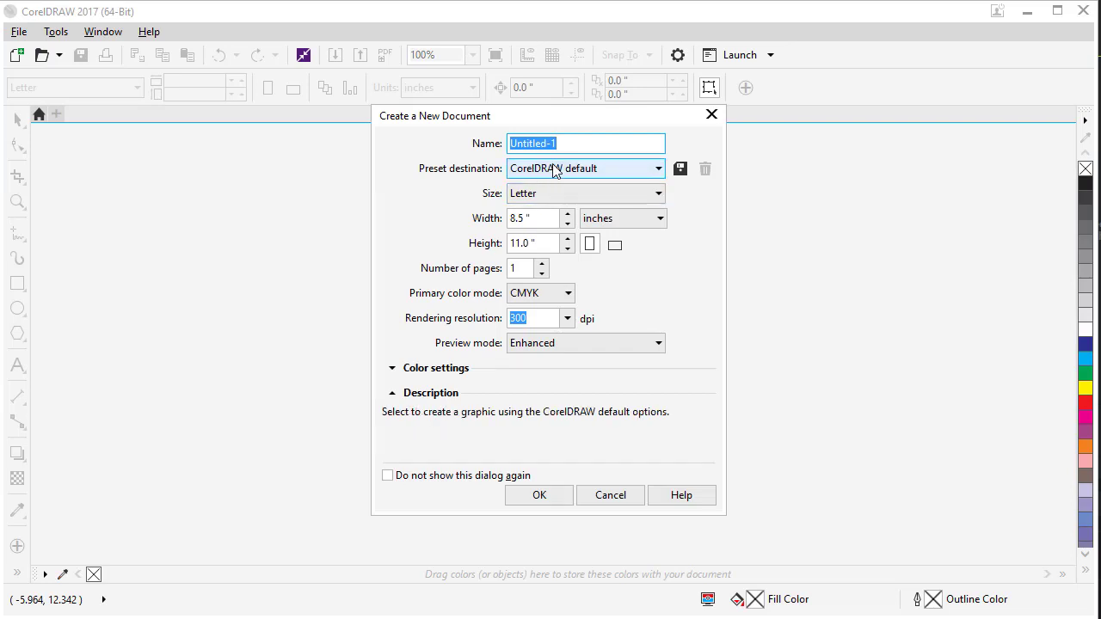
click(558, 171)
click(551, 241)
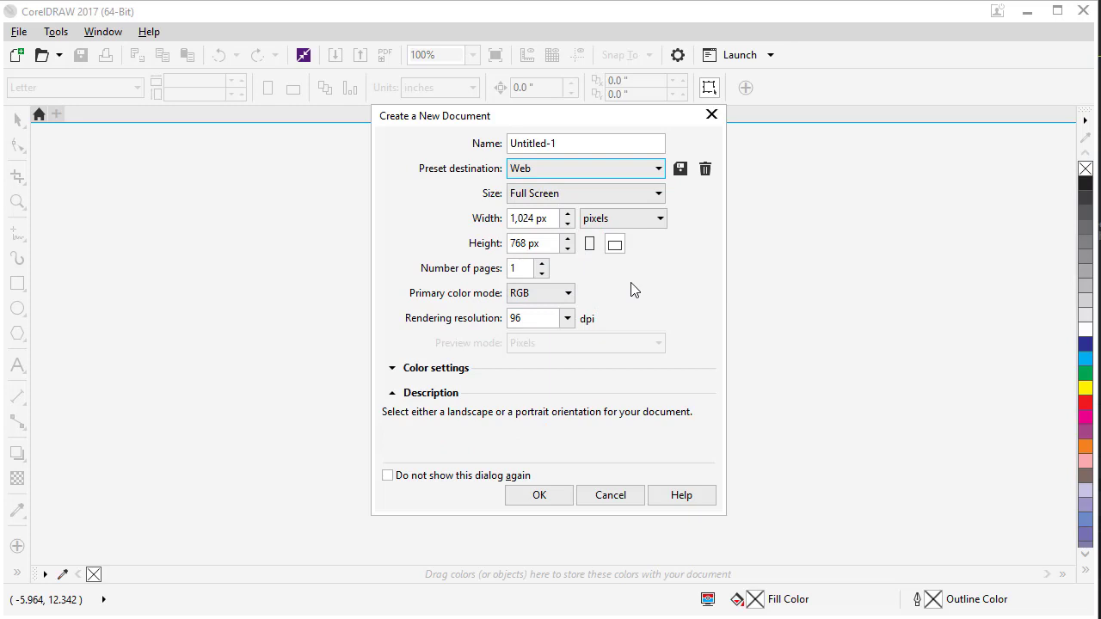
- Set the page to 851 × 315 px with a 72 dpi rendering resolution and create it
click(537, 219)
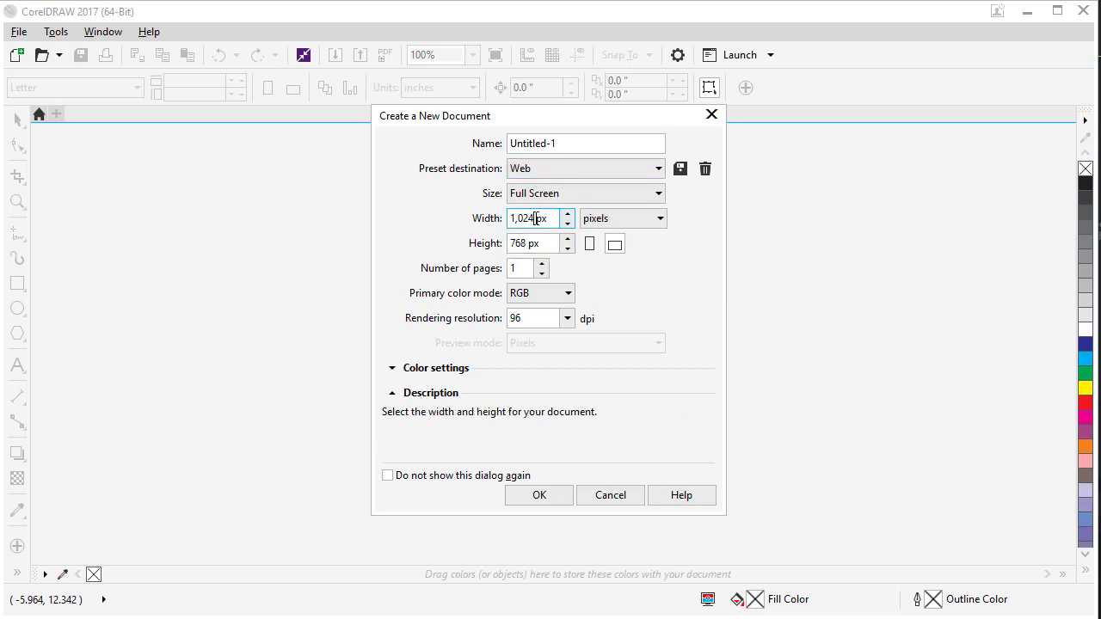
drag(536, 218, 447, 222)
text(851)
click(524, 246)
drag(525, 246, 437, 256)
text(315)
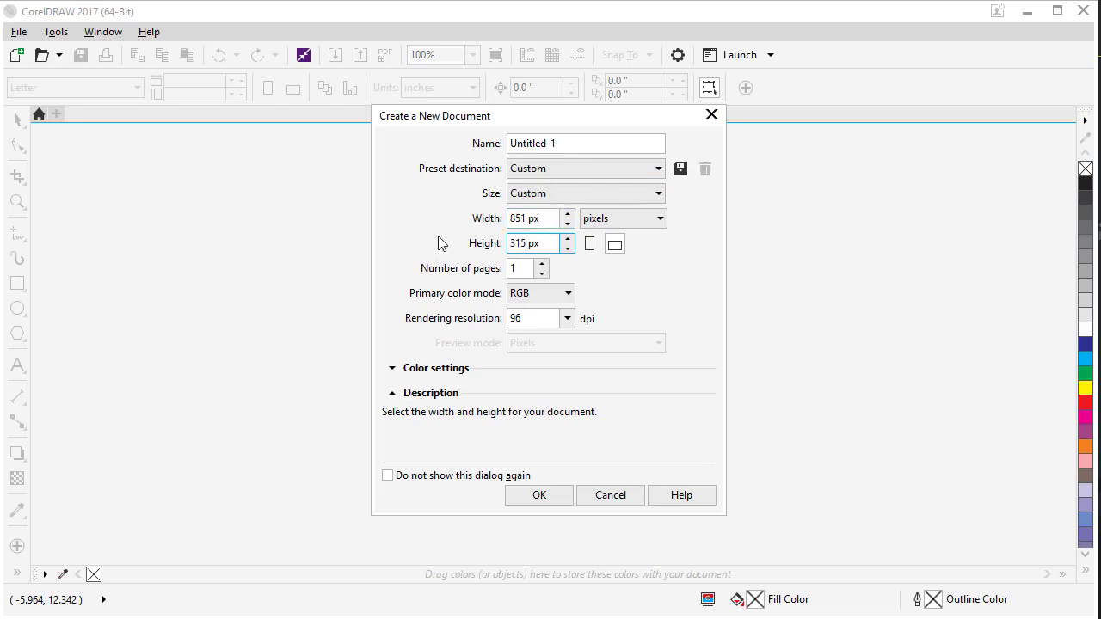
click(520, 318)
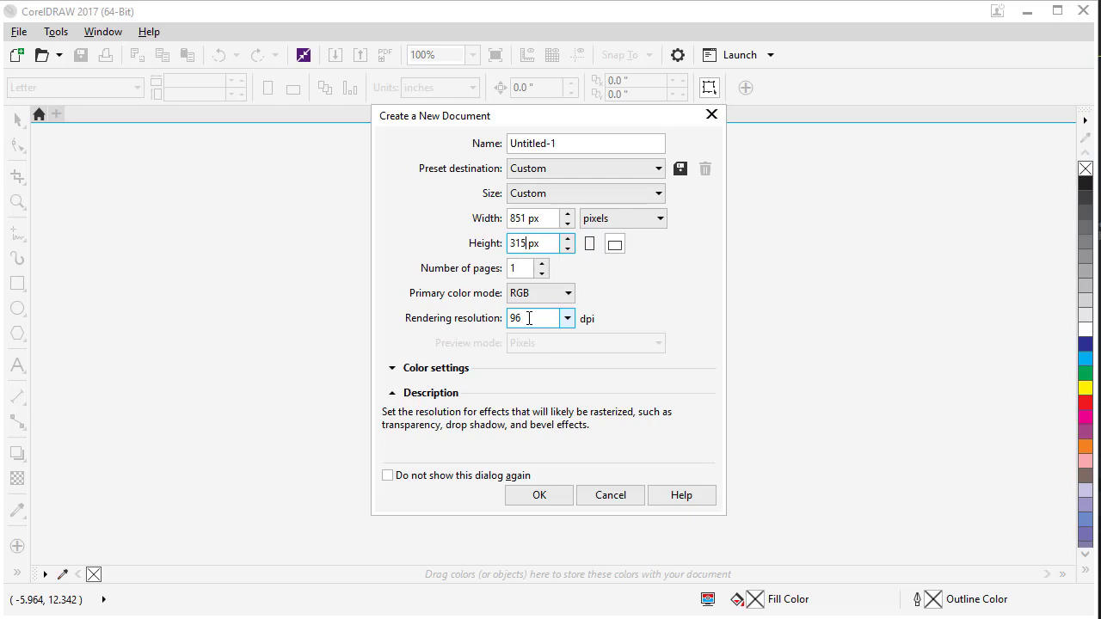
text(72)
click(540, 496)
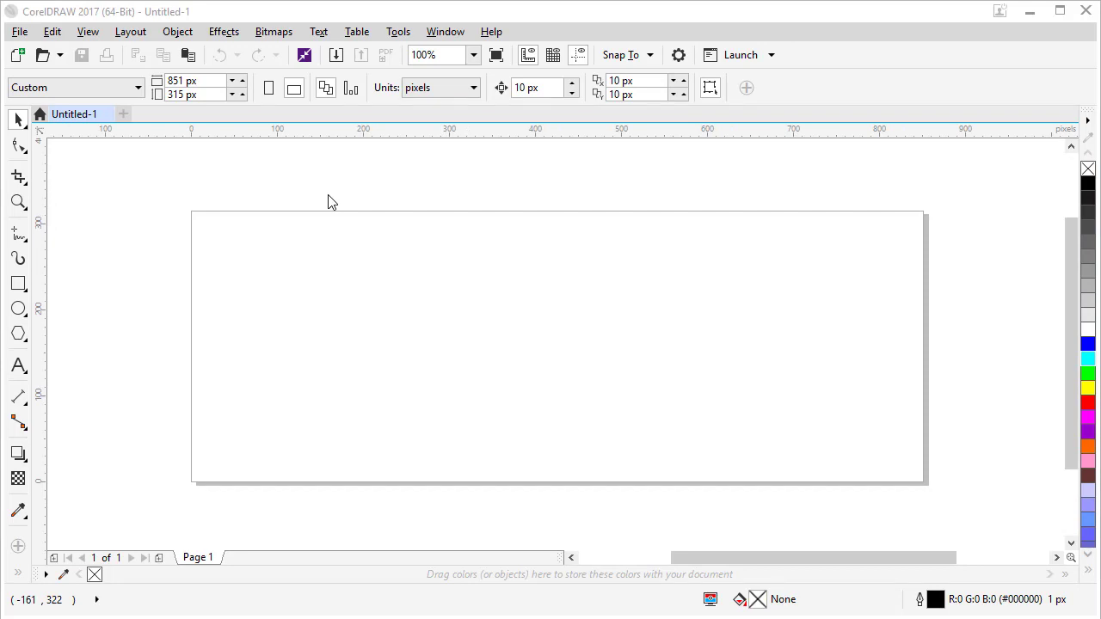
- Create an 851 × 315 px page-sized rectangle filled blue (#0000FF) with no outline
double_click(19, 286)
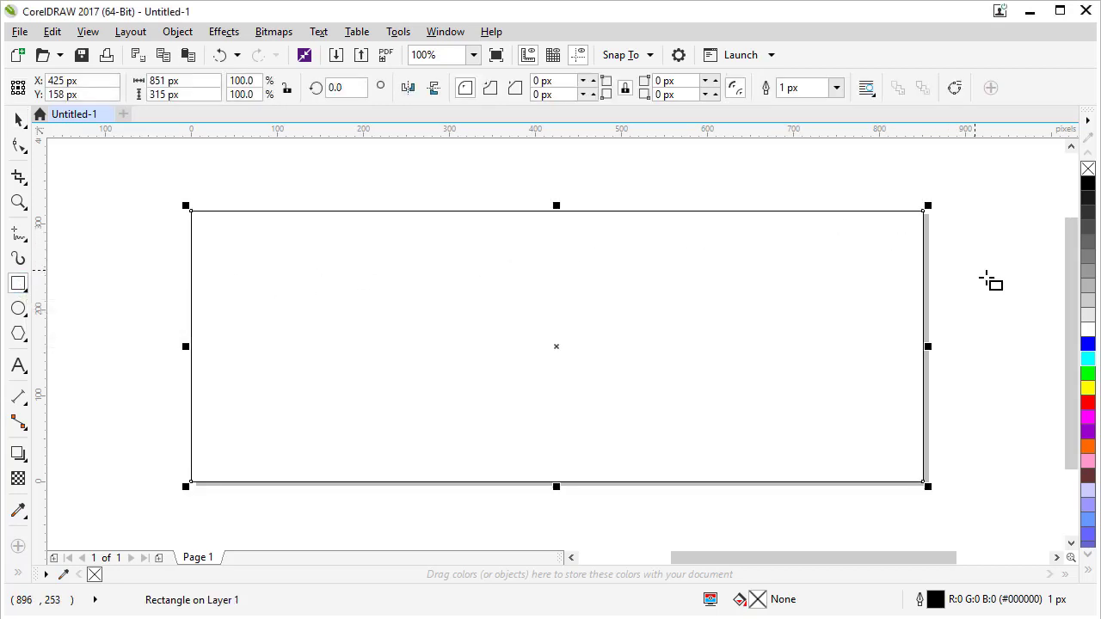
click(1089, 344)
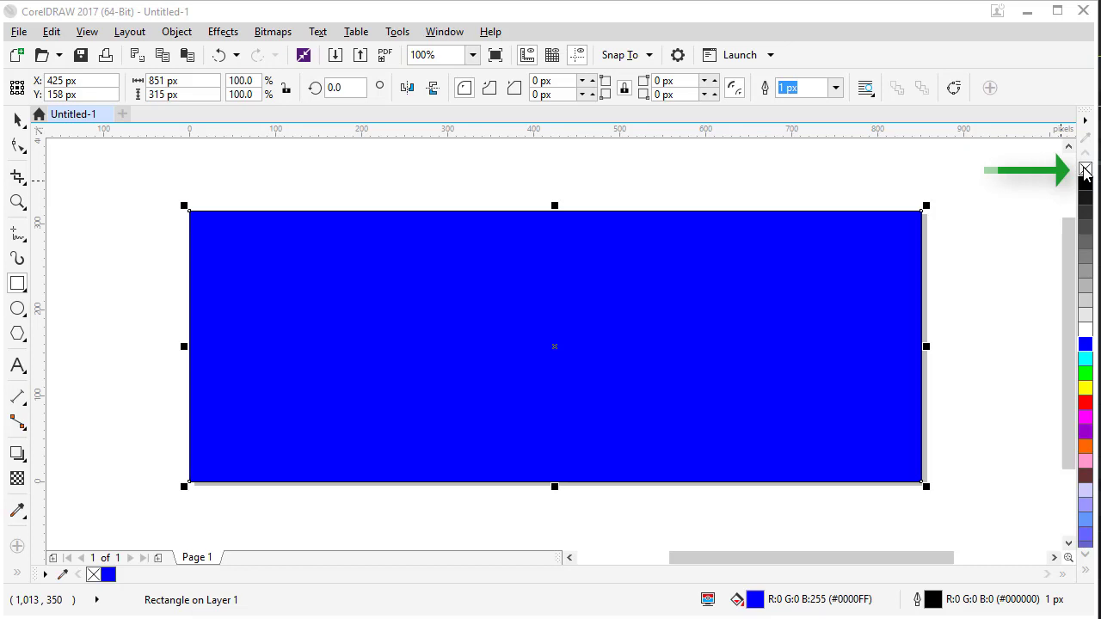
right_click(1085, 169)
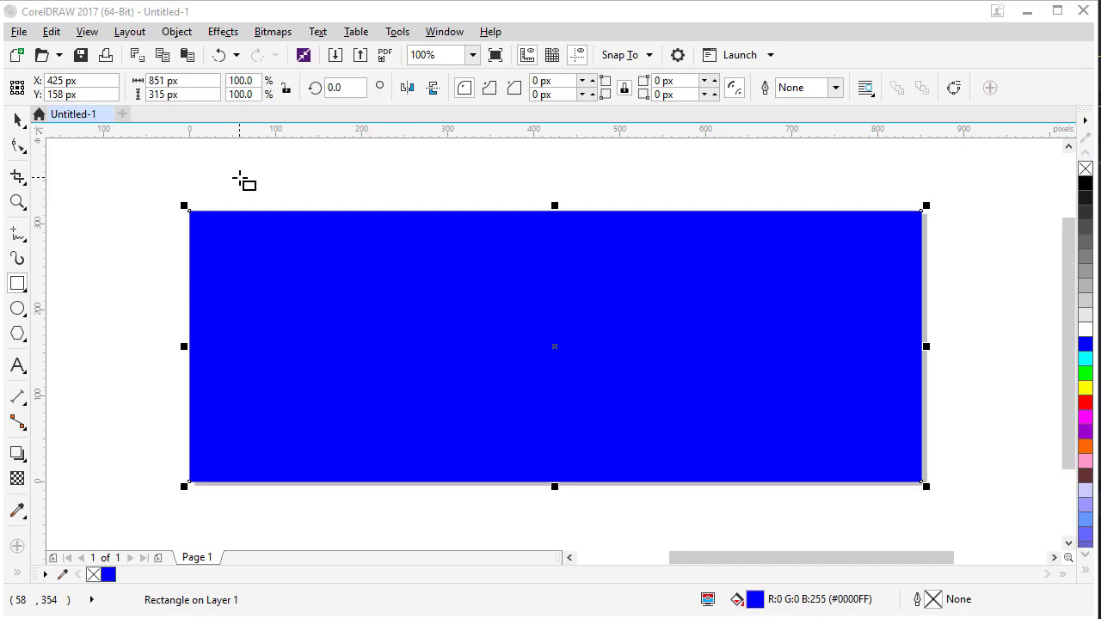
- With nothing selected, set the duplicate distance X and Y on the property bar to 0 px
click(15, 120)
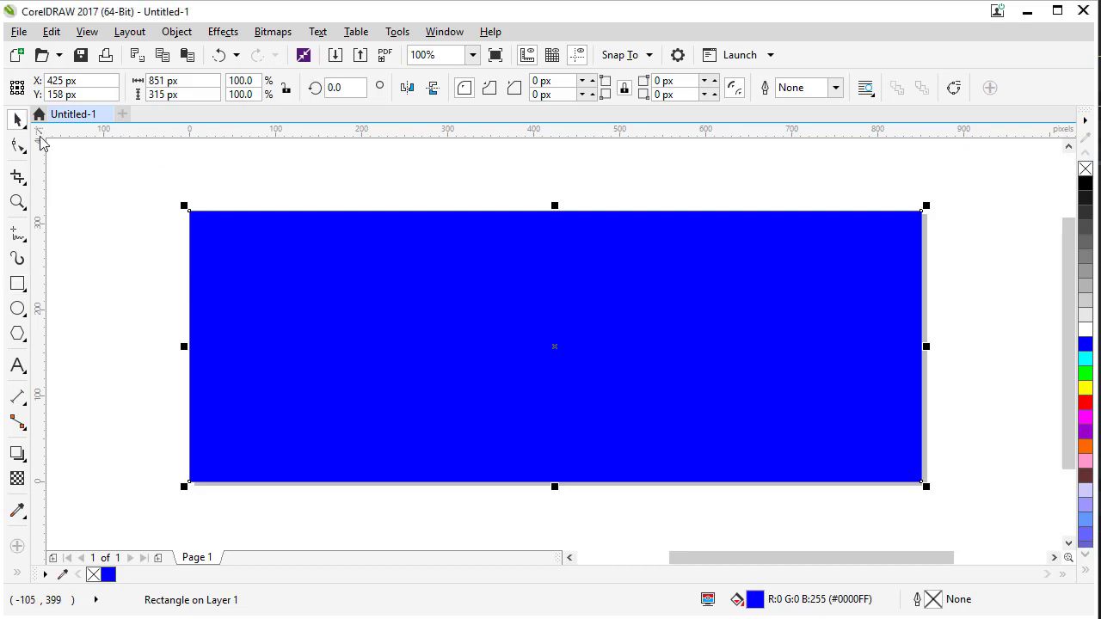
click(242, 164)
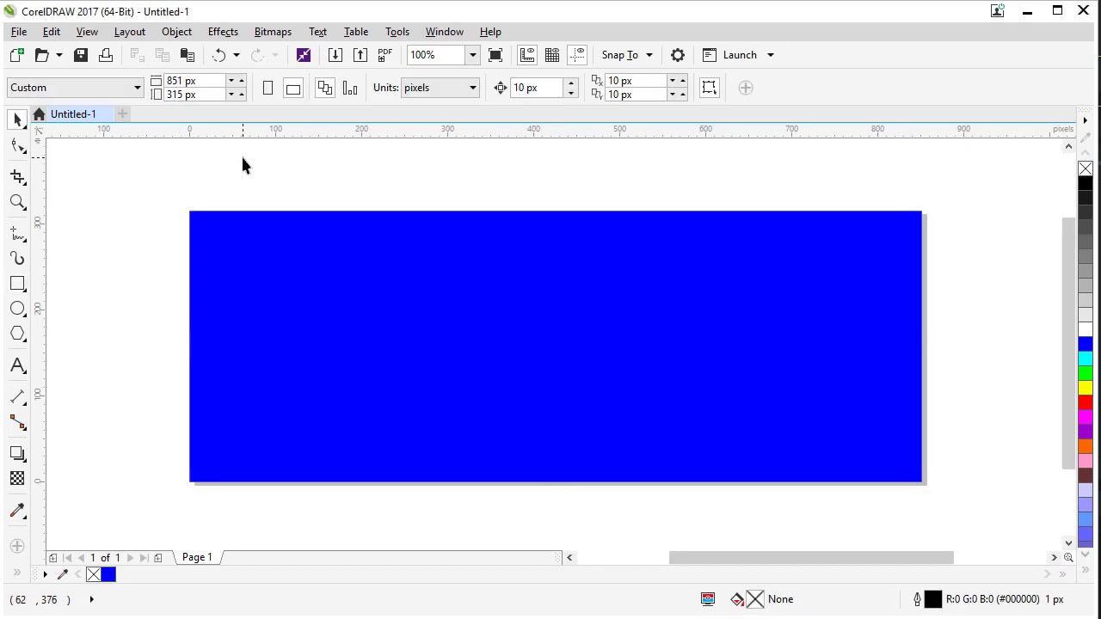
double_click(614, 80)
text(0)
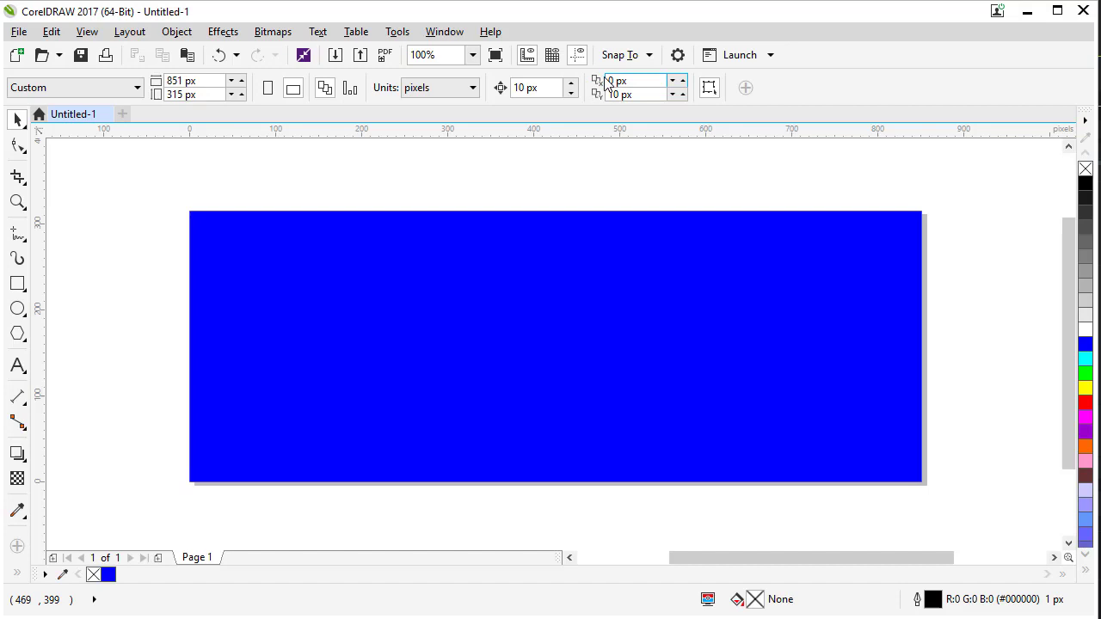
double_click(615, 94)
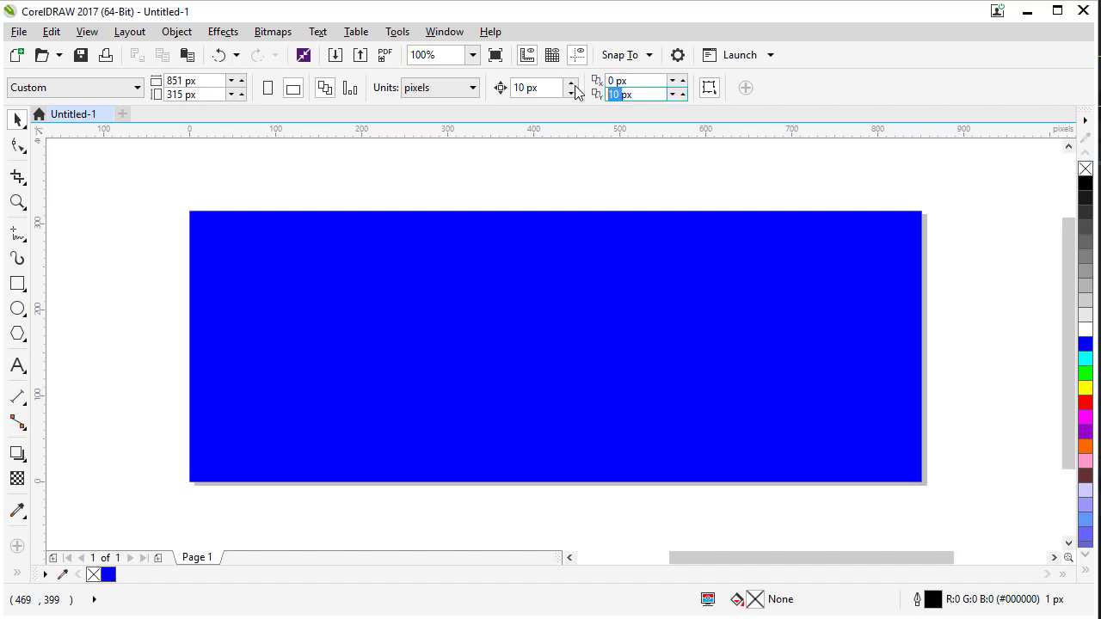
text(0)
click(519, 166)
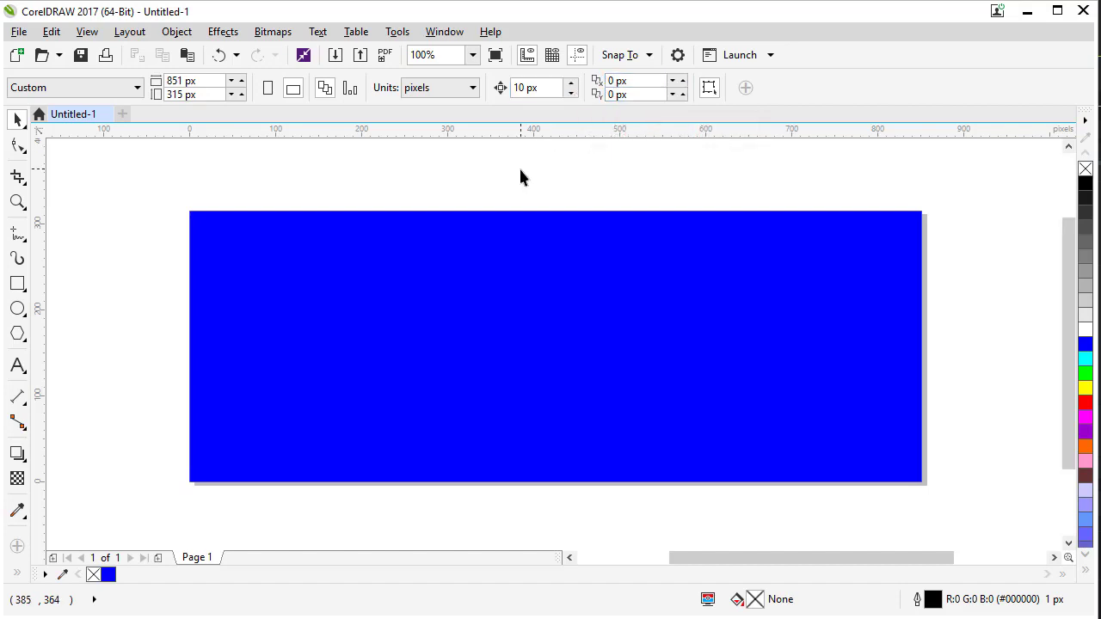
- Duplicate the blue rectangle, colour the copy cyan and shrink it to a 7 px top strip
click(534, 281)
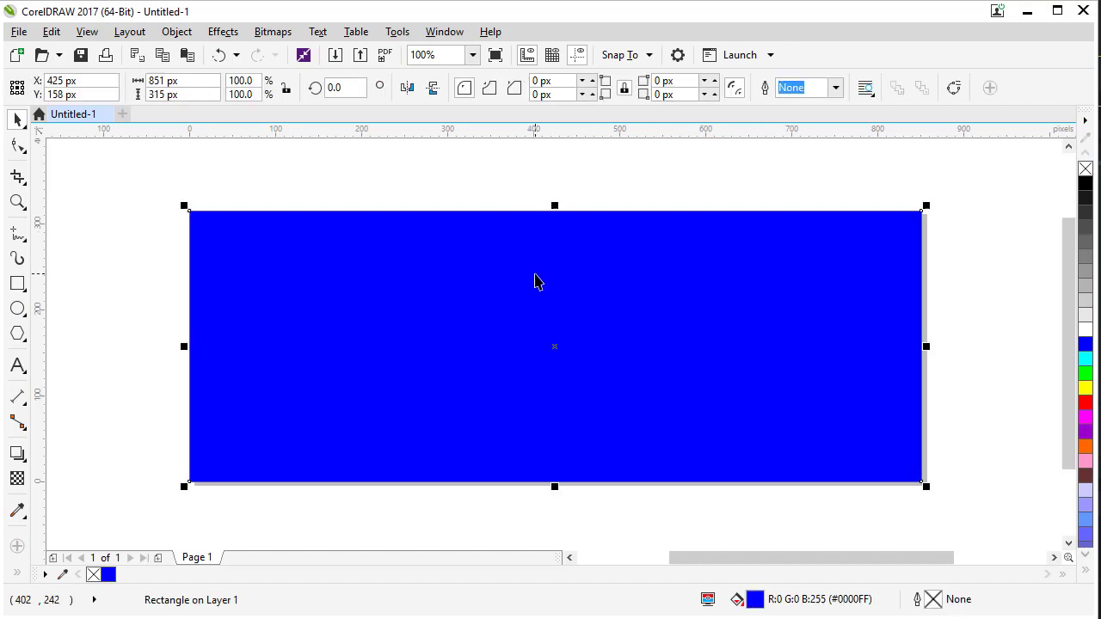
click(50, 32)
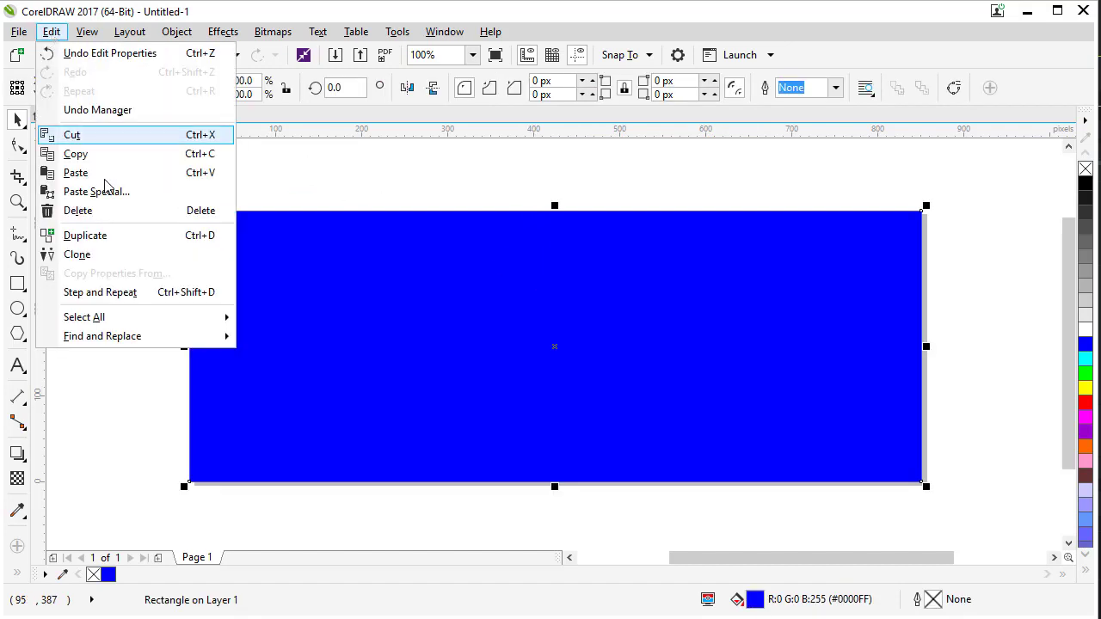
click(125, 236)
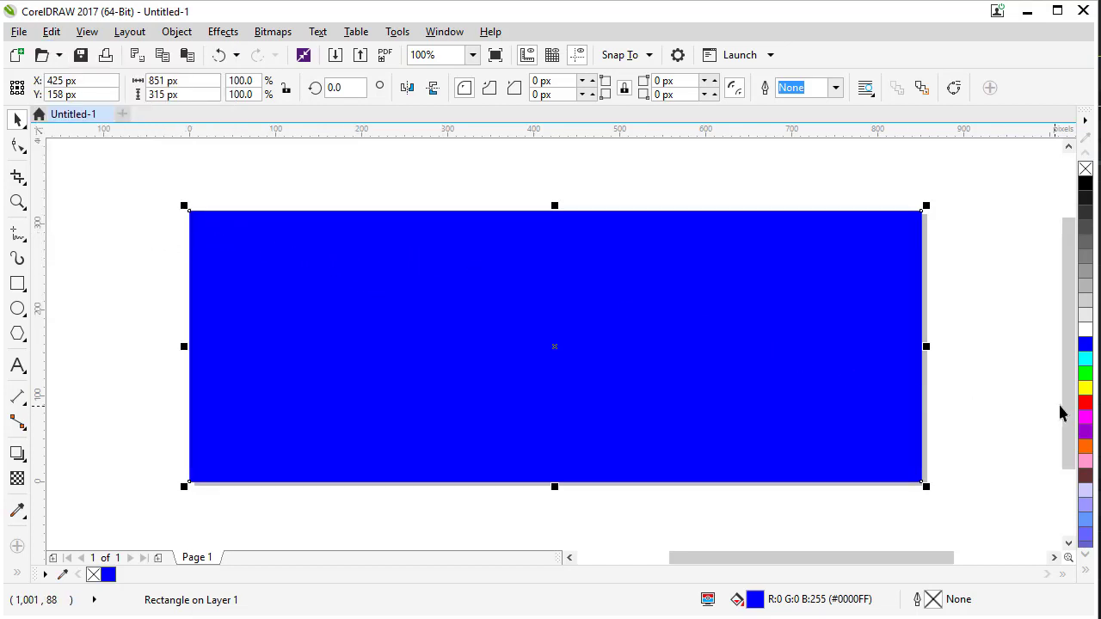
click(1085, 360)
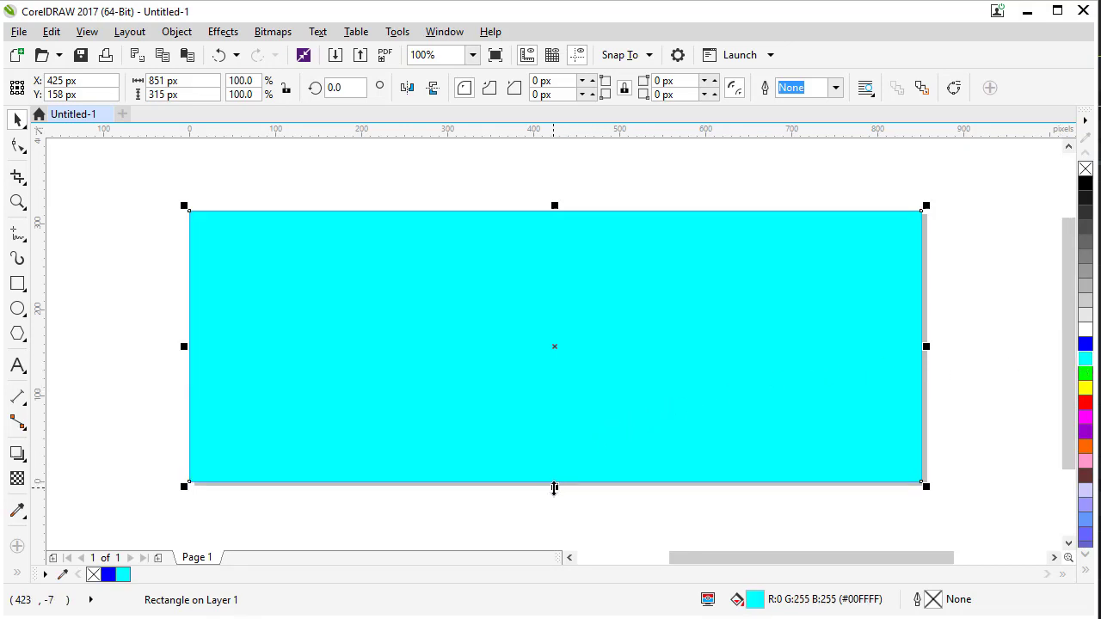
drag(554, 488, 534, 225)
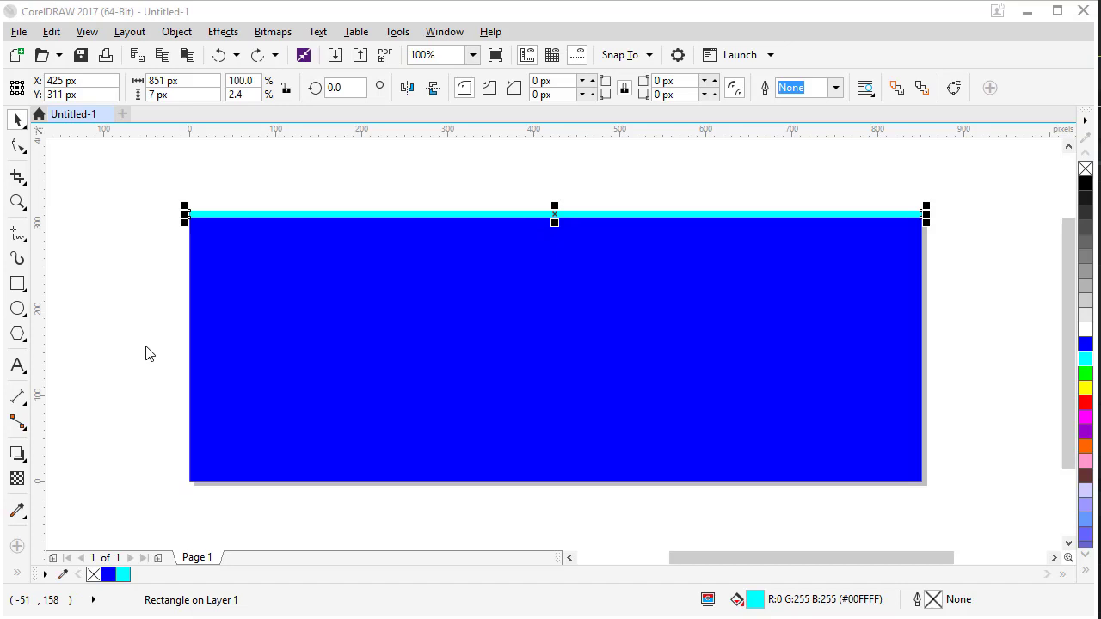
- Duplicate the cyan strip and align the copy to the background's bottom edge
click(52, 32)
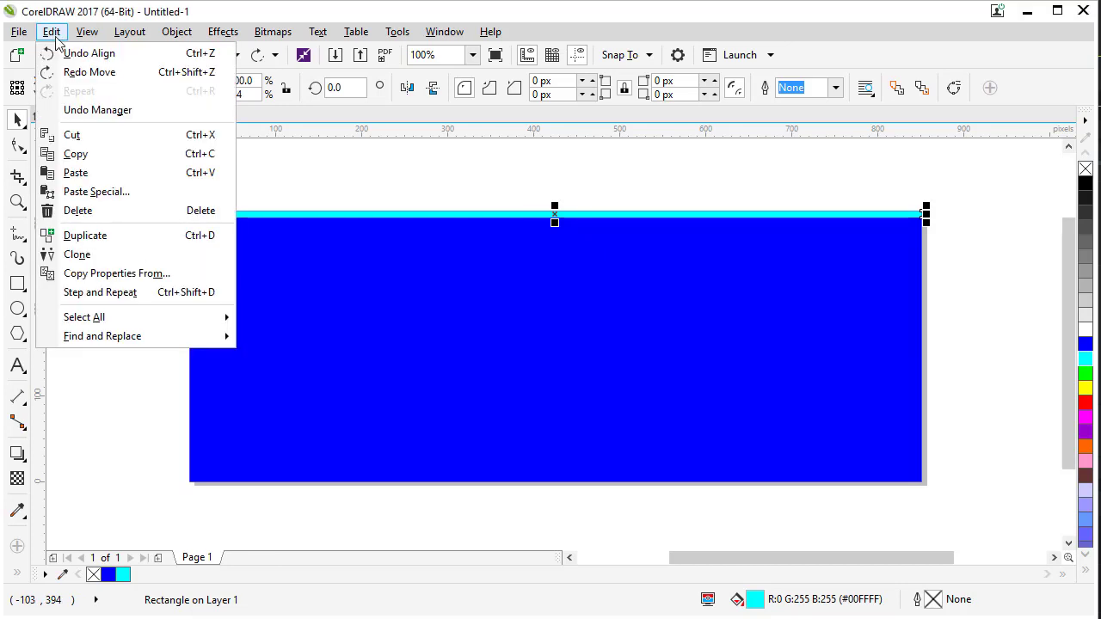
click(121, 235)
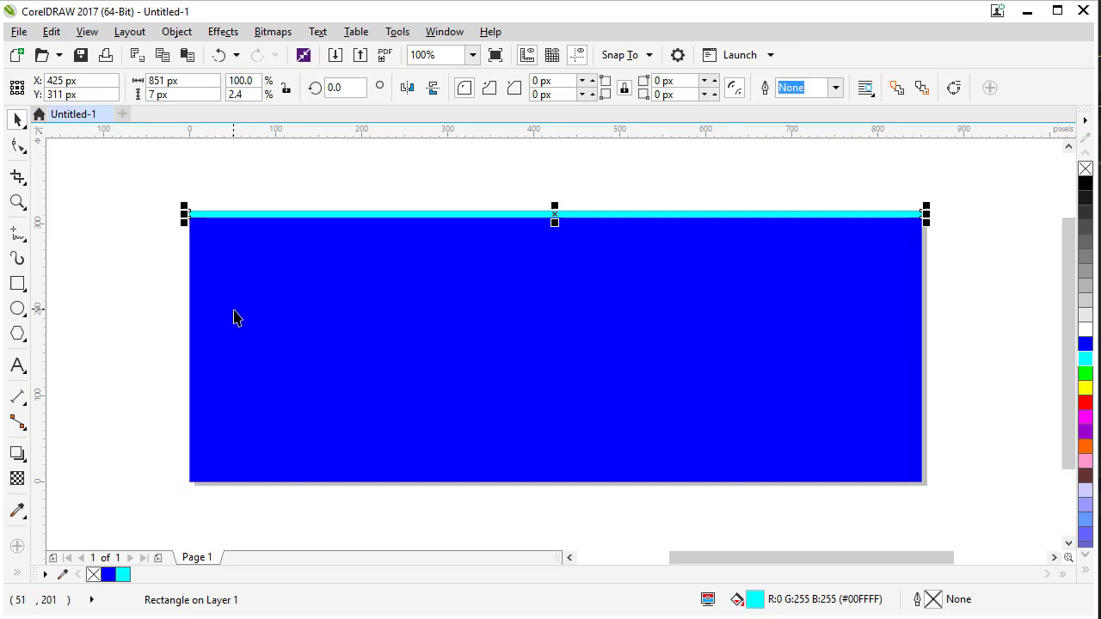
shift+click(326, 356)
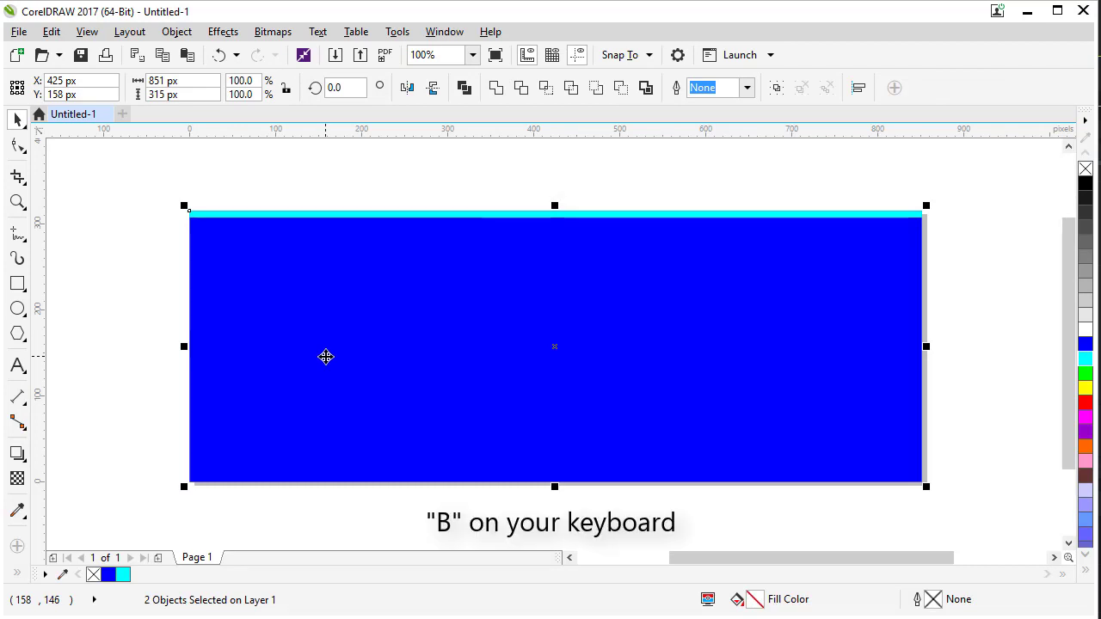
key(b)
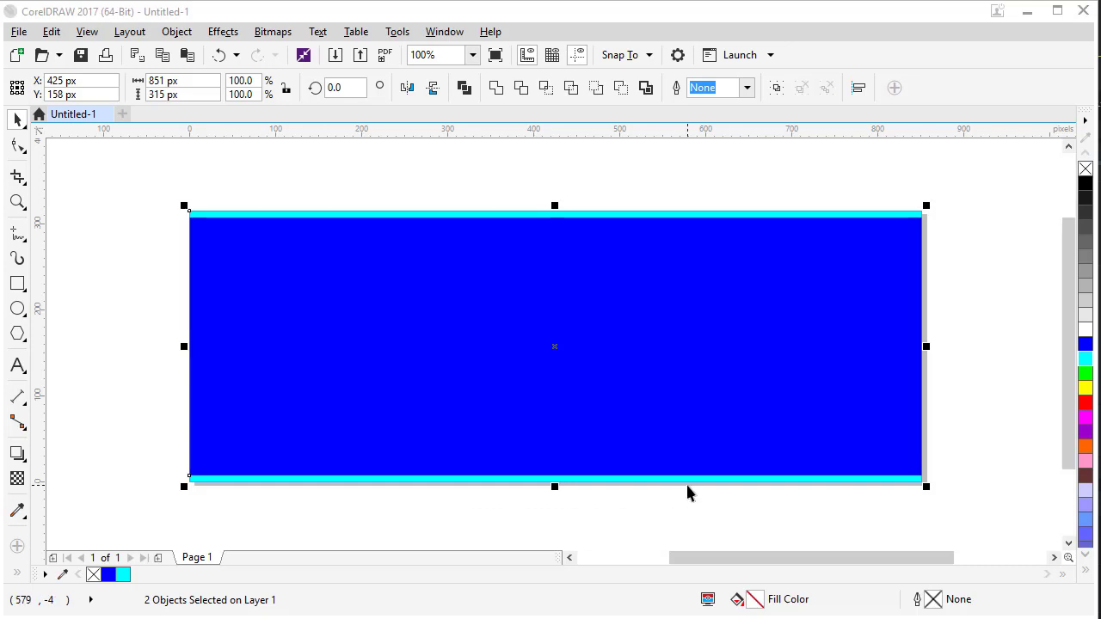
- Give the blue background rectangle the Aerial clouds texture fill in Edit Fill
click(638, 513)
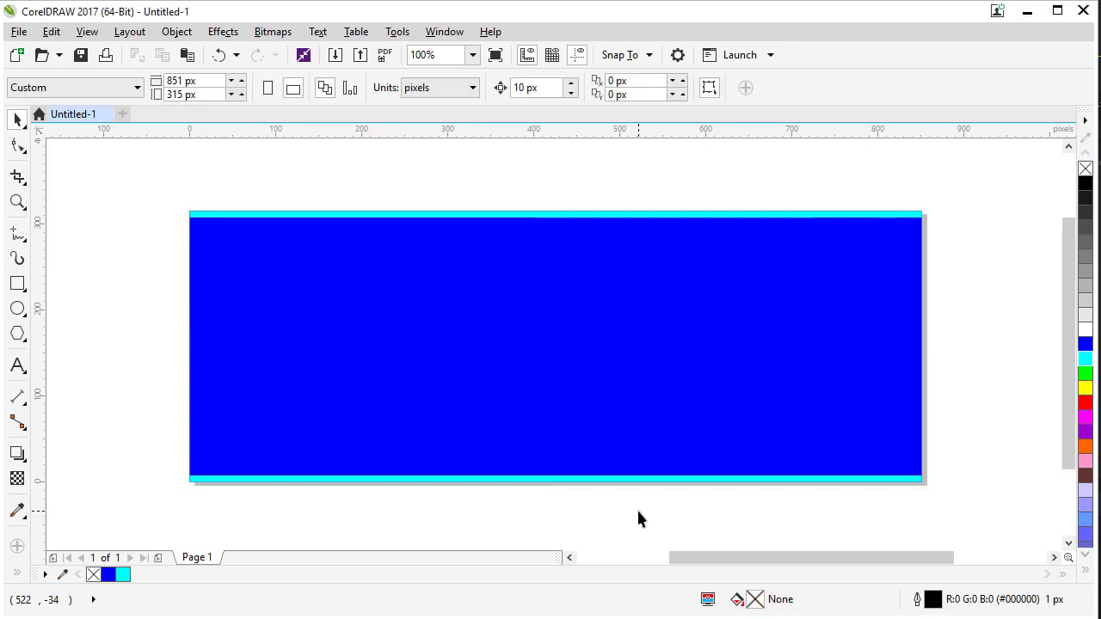
click(582, 395)
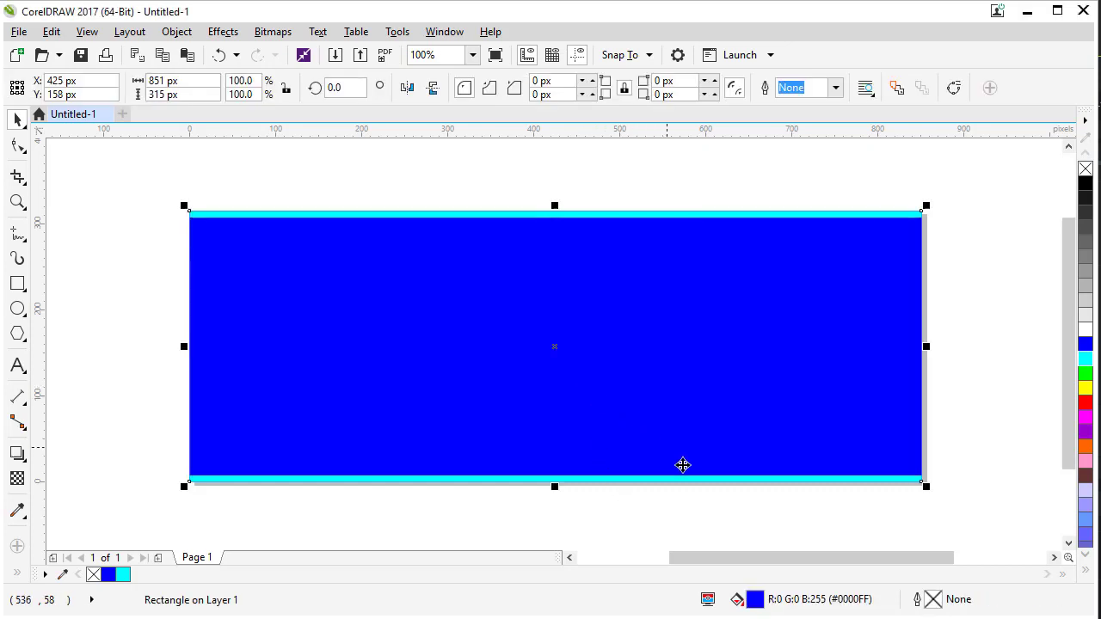
double_click(737, 600)
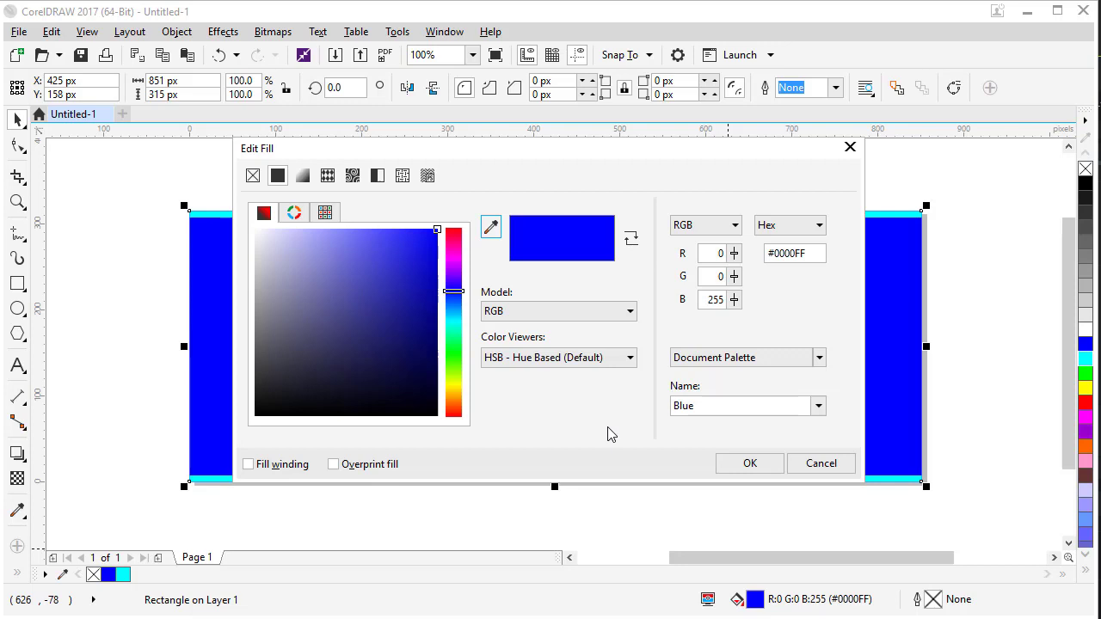
click(403, 176)
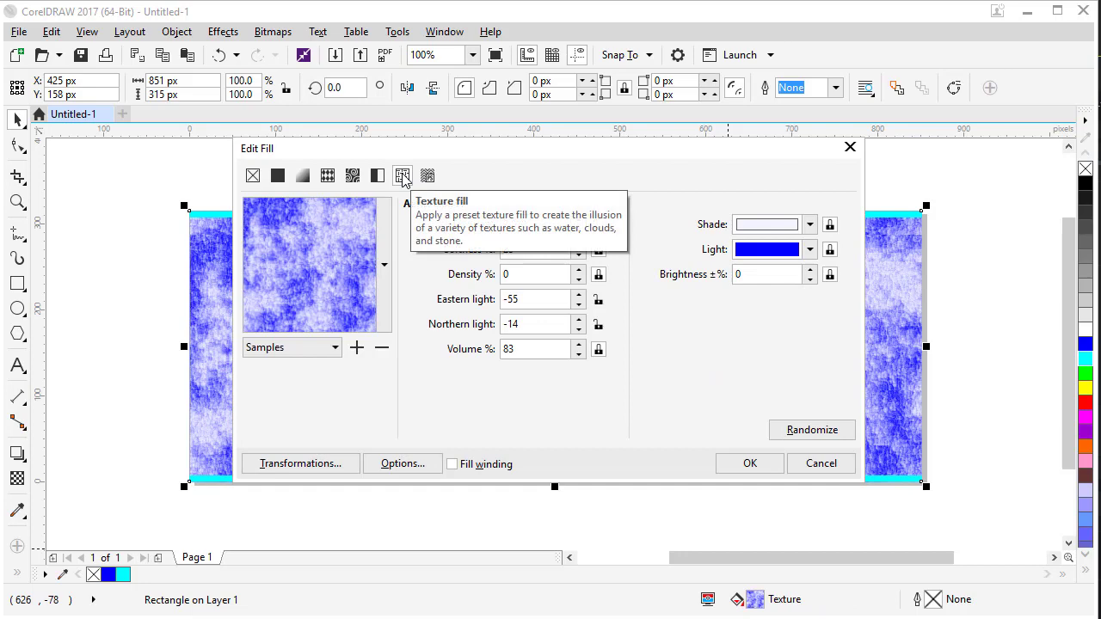
click(387, 257)
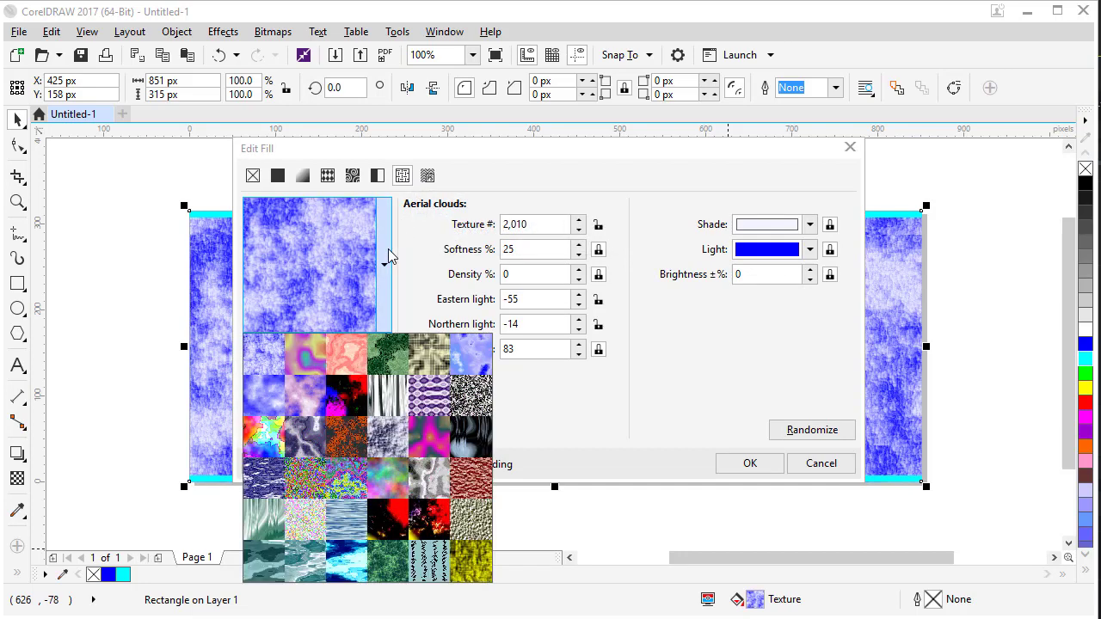
click(388, 256)
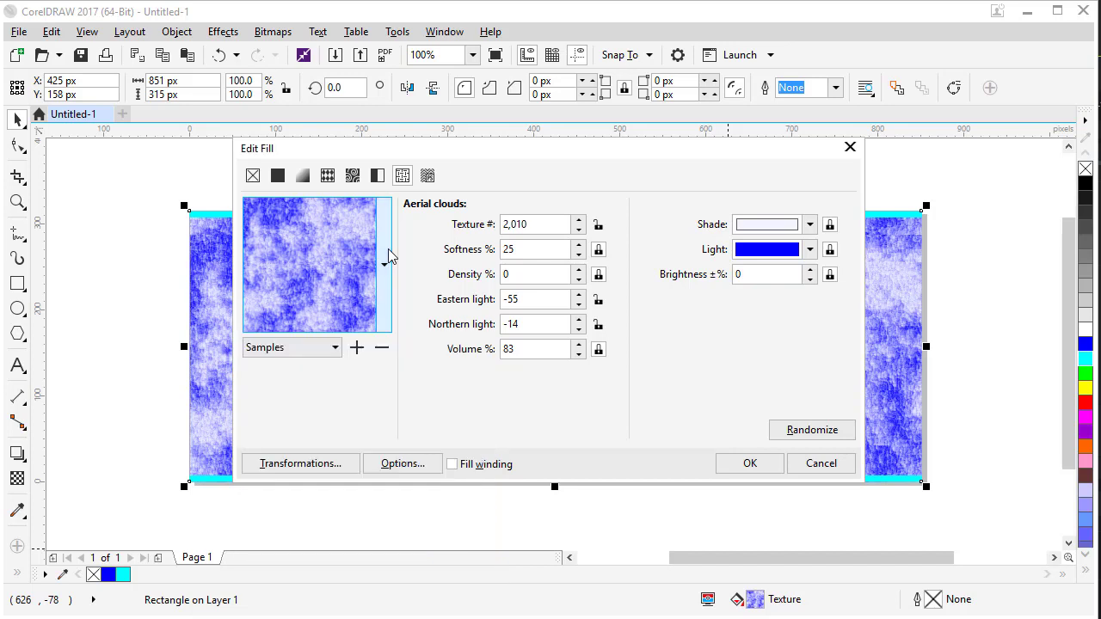
- Change the texture's light colour to pale lavender #D1D1F2
click(781, 251)
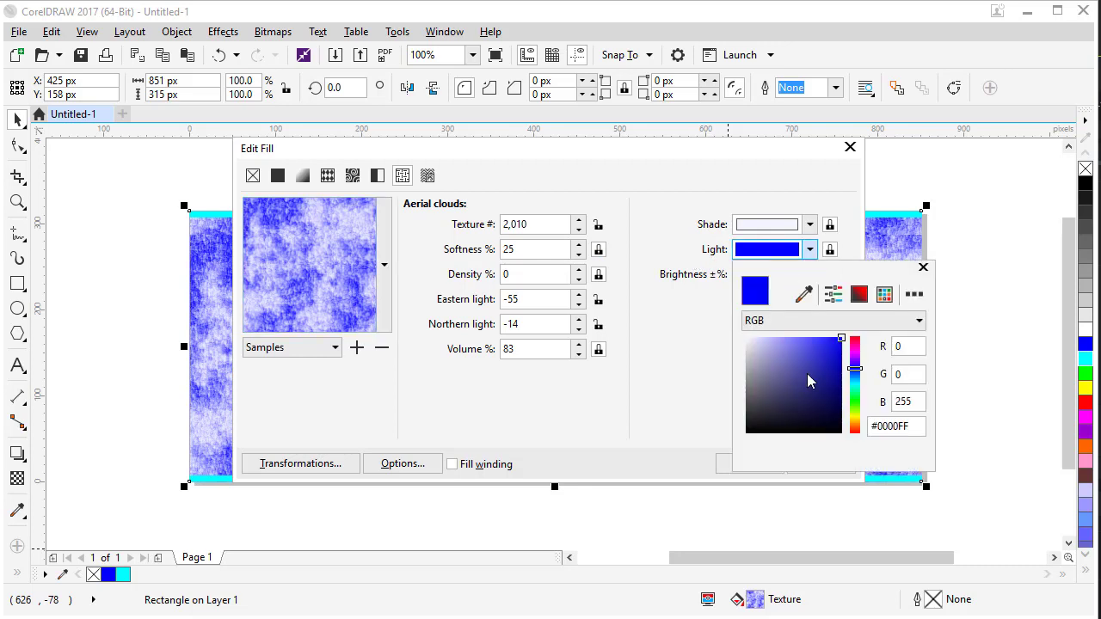
drag(808, 381, 756, 347)
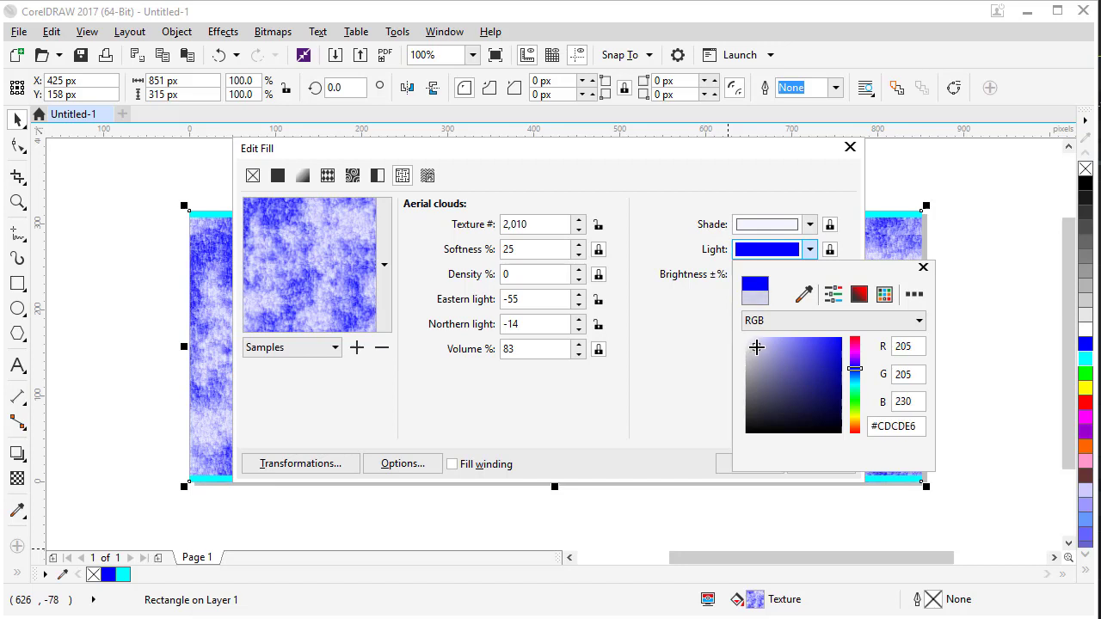
drag(758, 345, 758, 343)
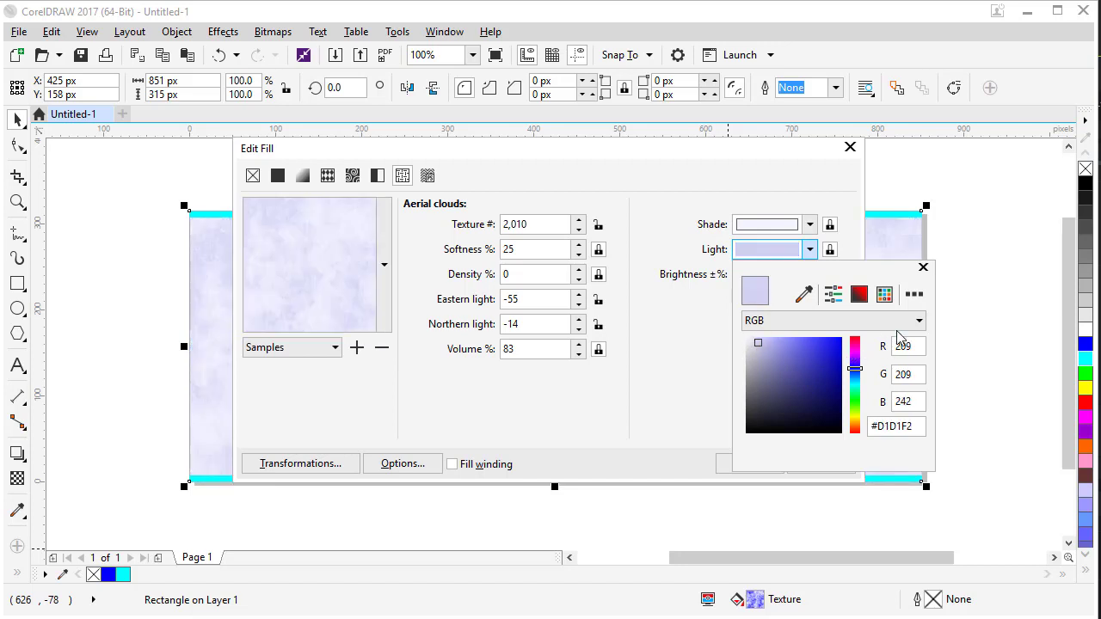
click(923, 267)
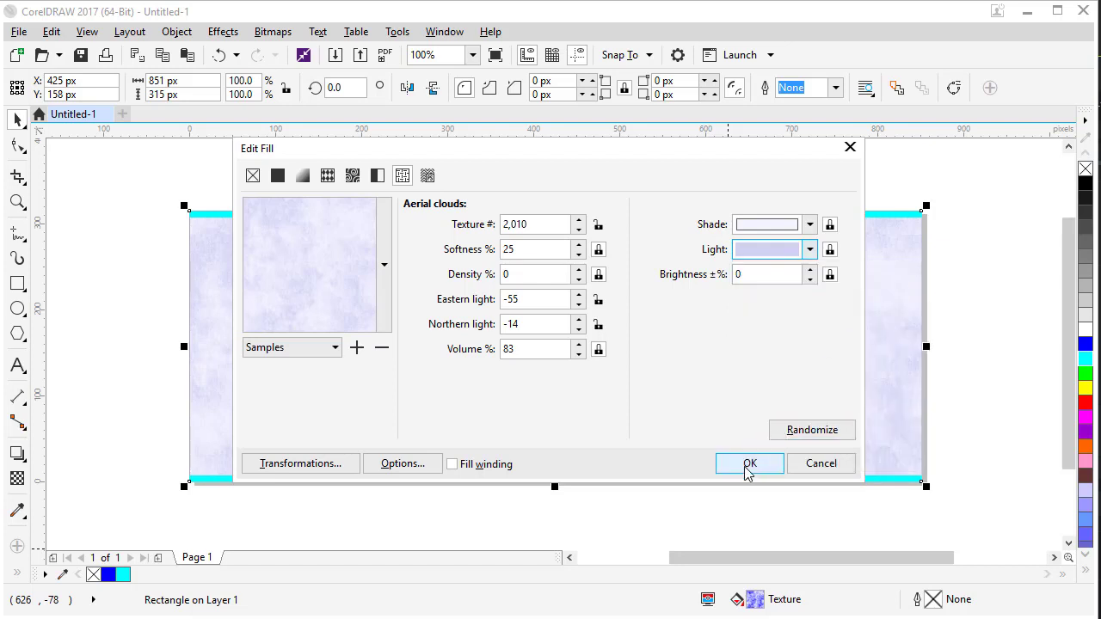
- Apply the lavender texture, then import Nancys Nook Logo.cdr and centre it on the banner
click(749, 464)
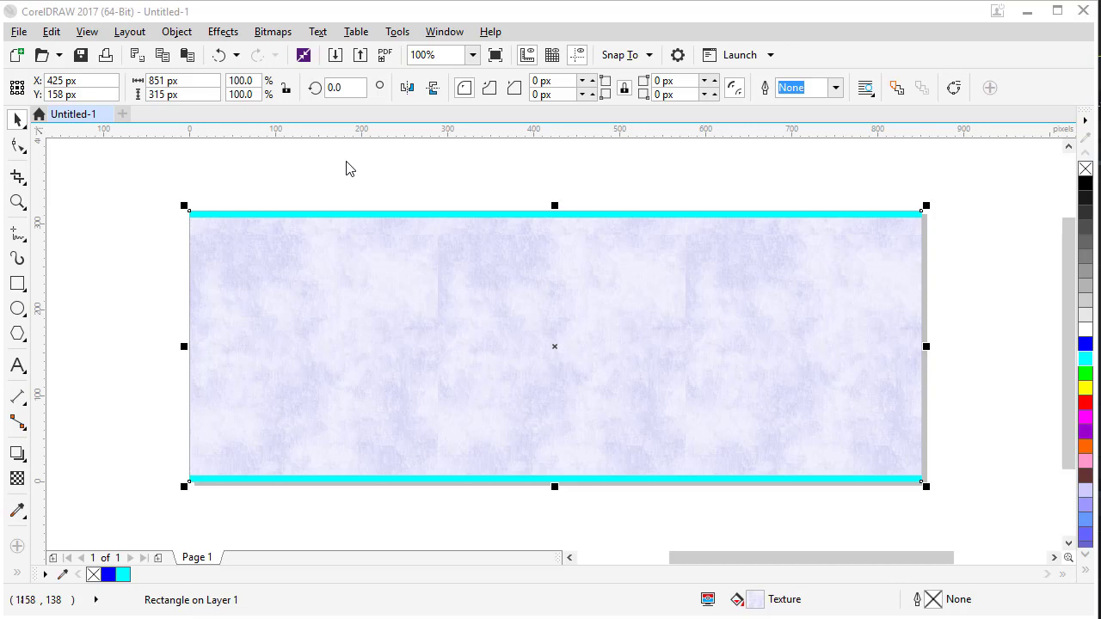
click(22, 35)
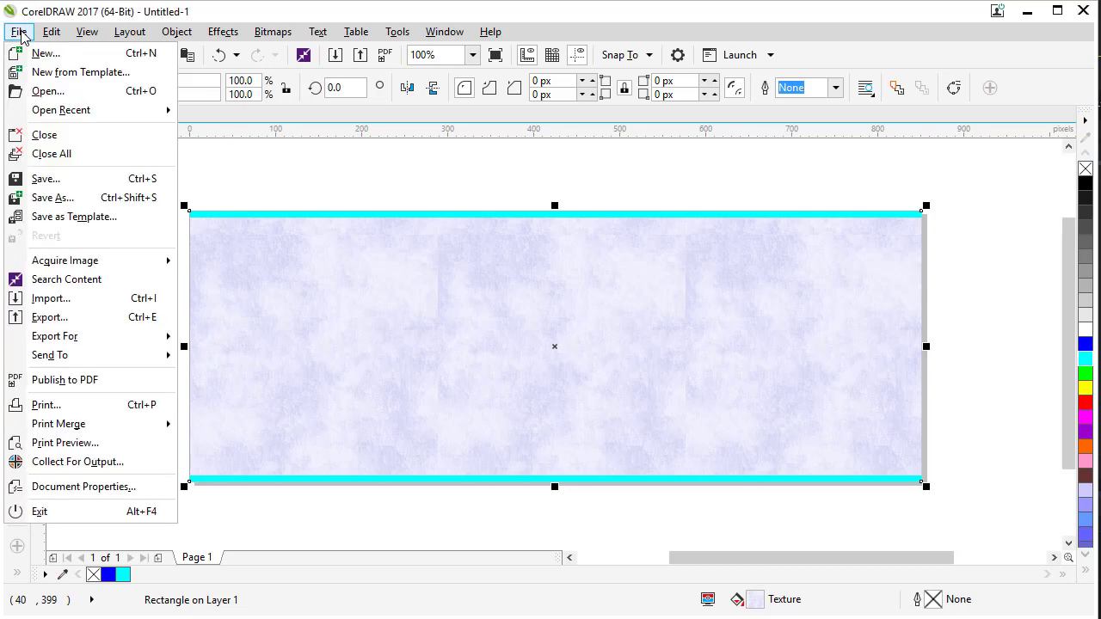
click(62, 302)
click(479, 140)
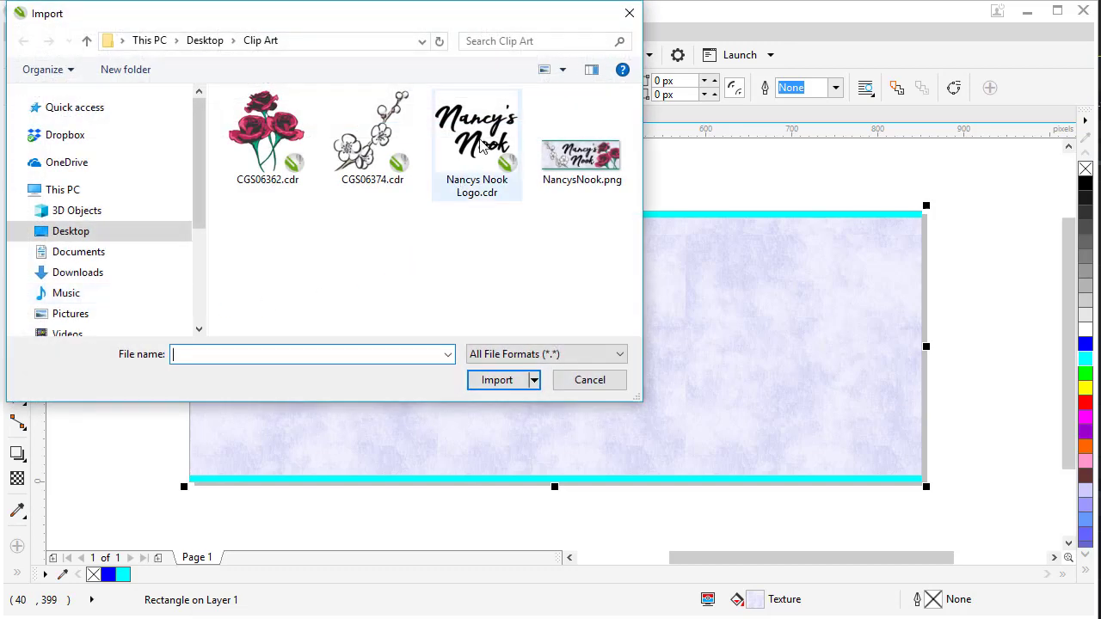
click(497, 415)
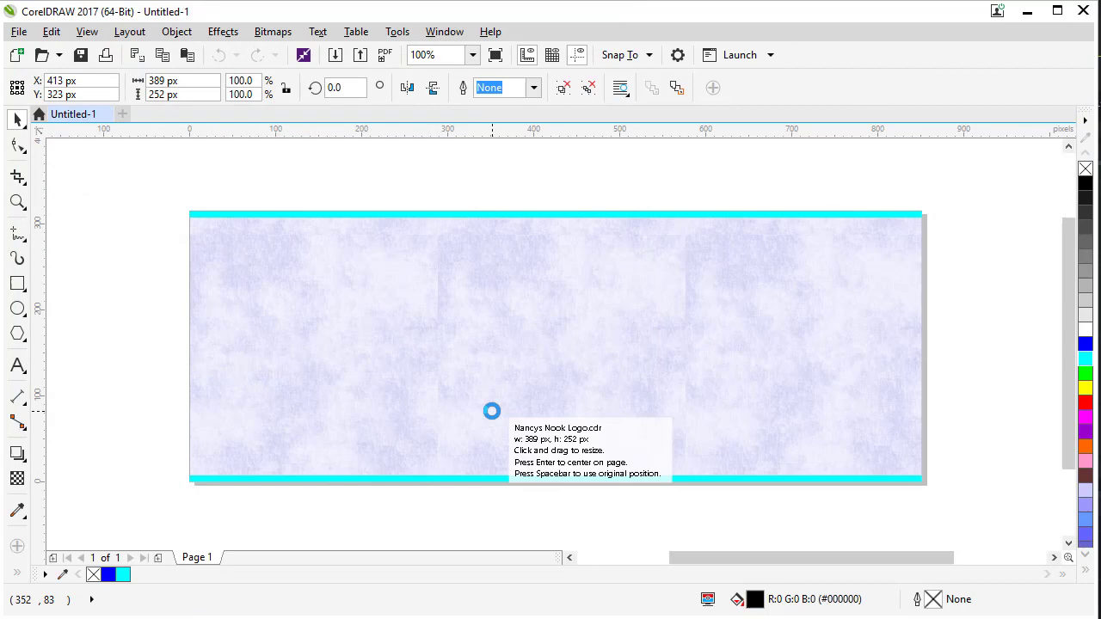
key(space)
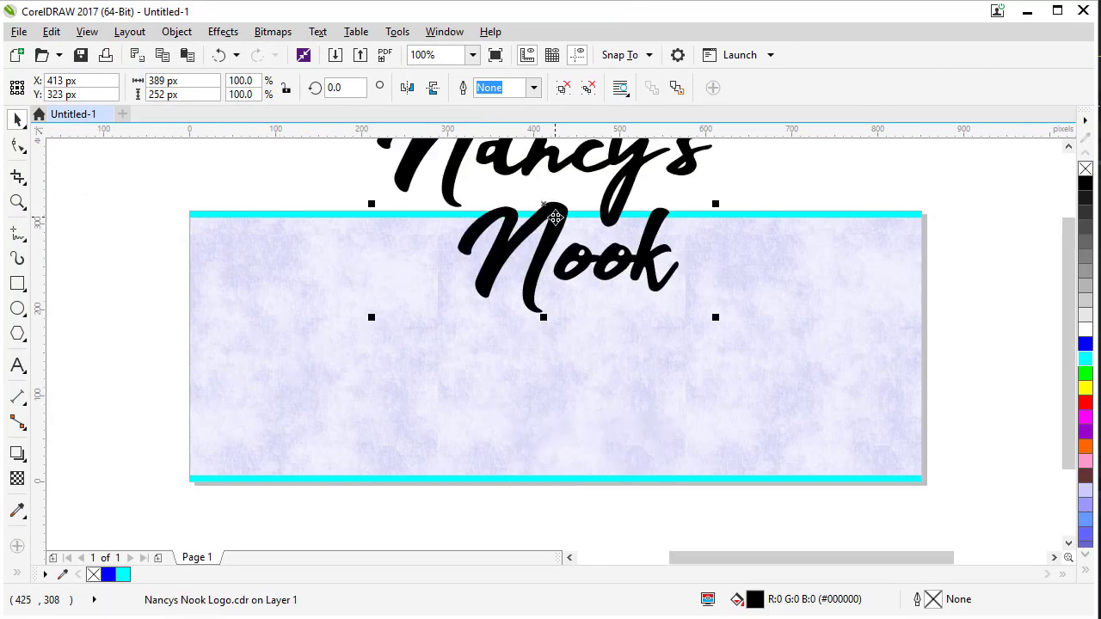
drag(556, 218, 571, 363)
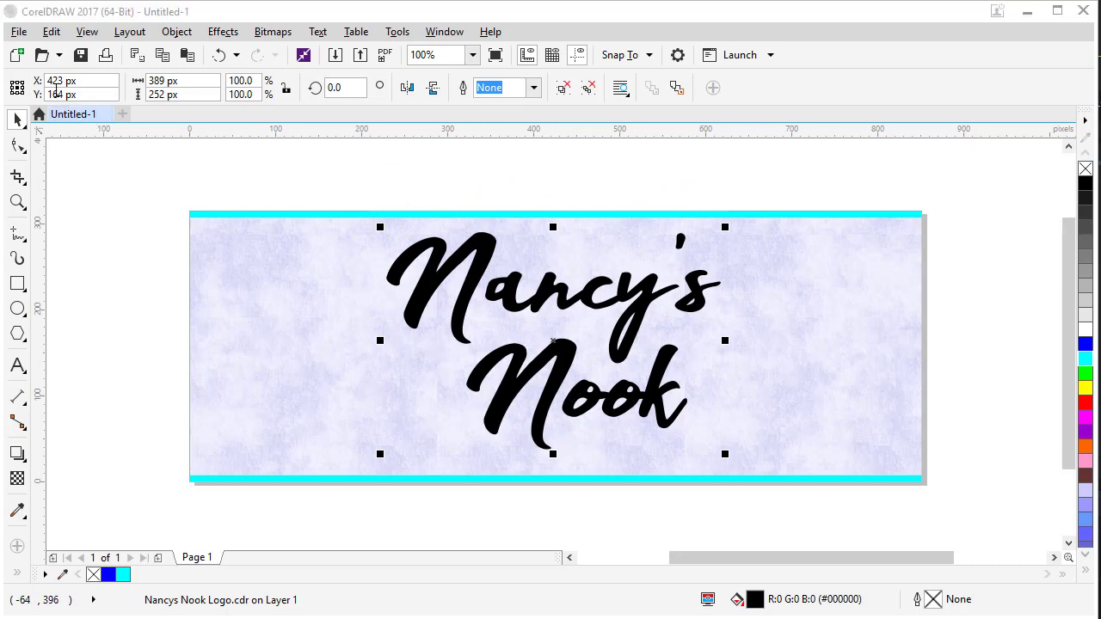
- Import the CGS06362.cdr roses and place them on the banner's right side
click(19, 33)
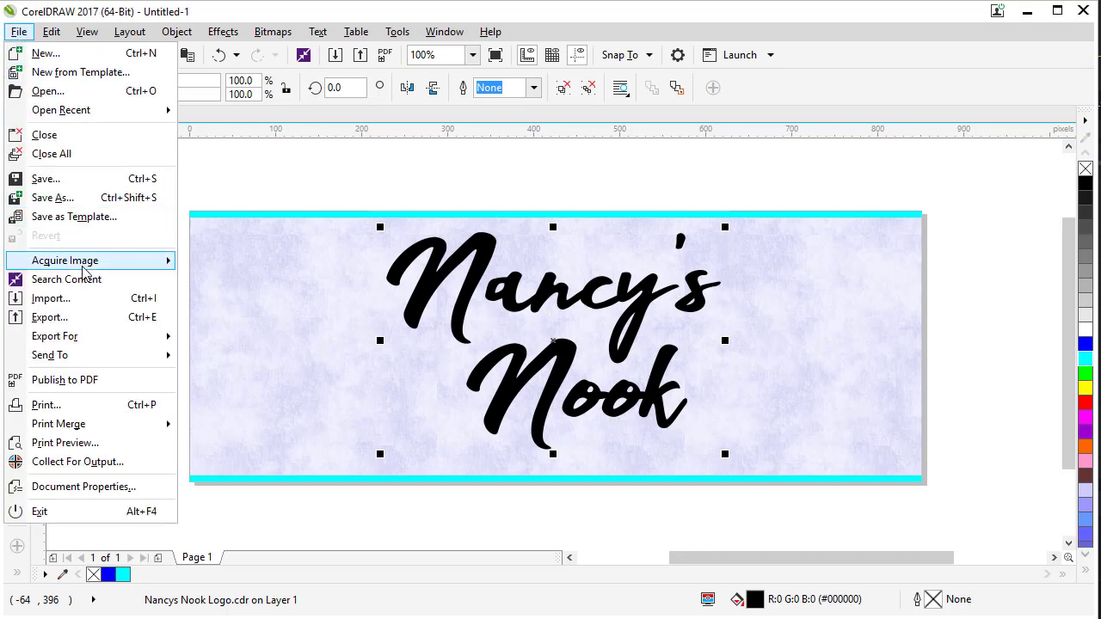
click(51, 299)
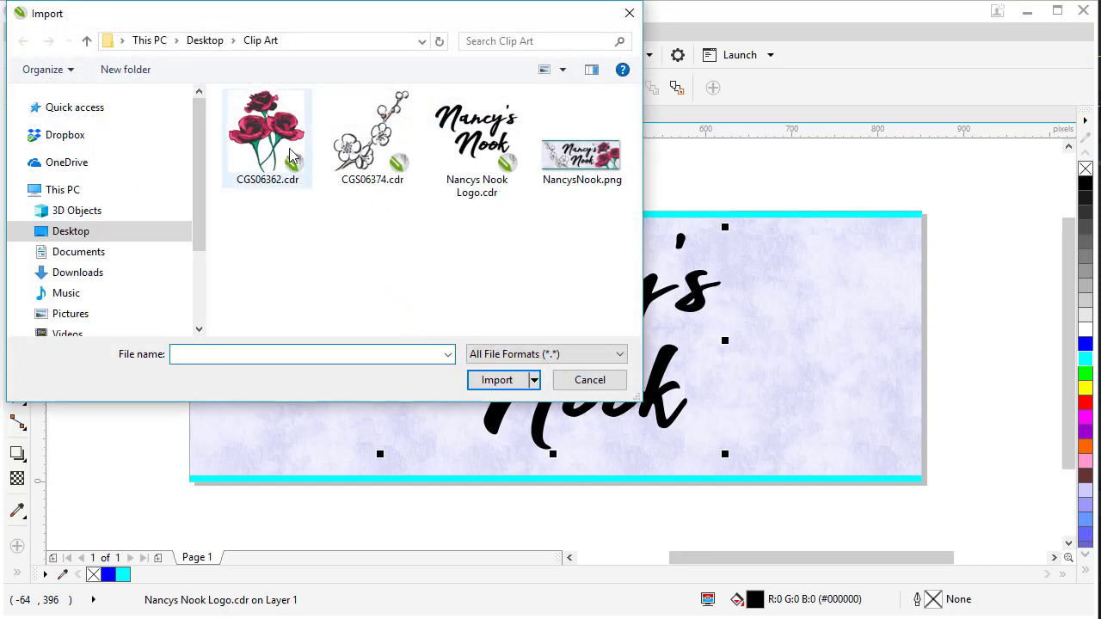
double_click(269, 129)
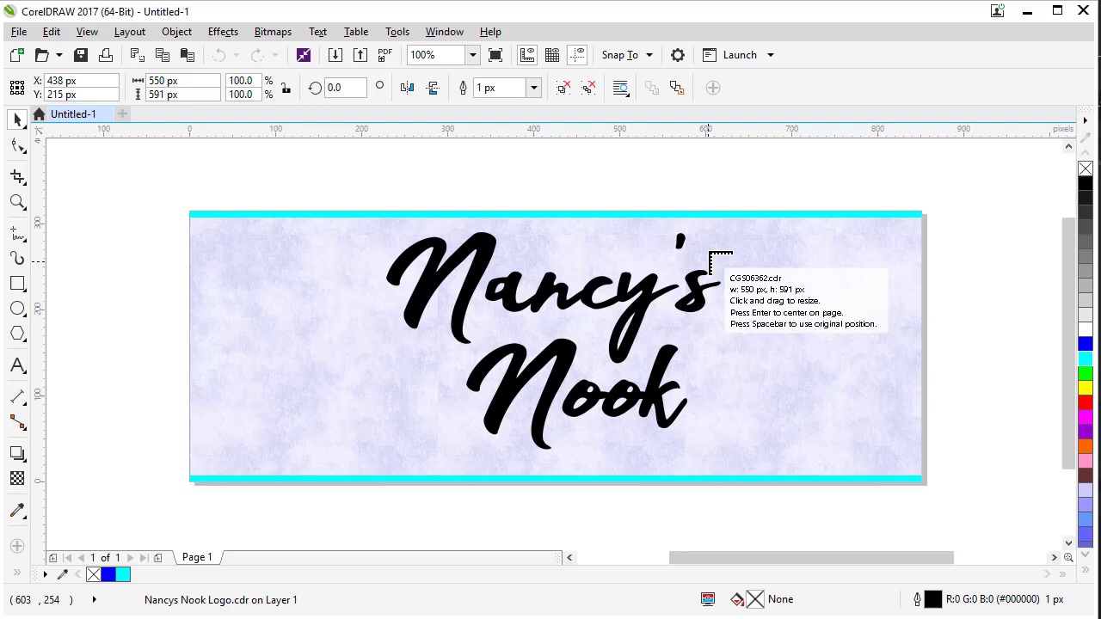
drag(718, 232, 935, 507)
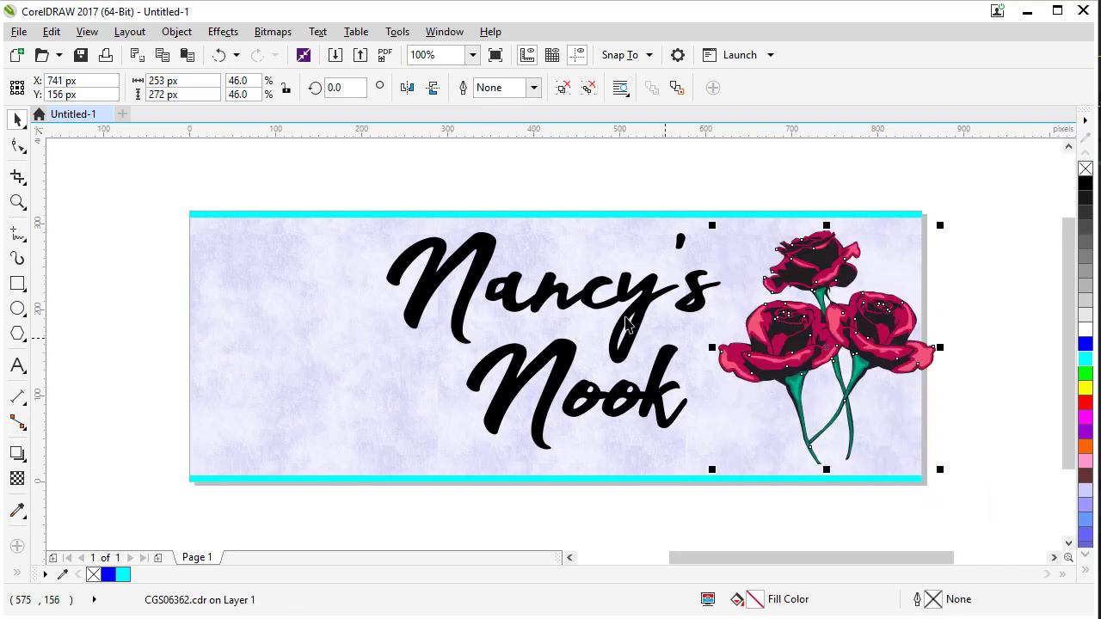
- Import the CGS06374.cdr cherry blossom branch and place it at the banner's top-left
click(19, 32)
mouse_move(51, 31)
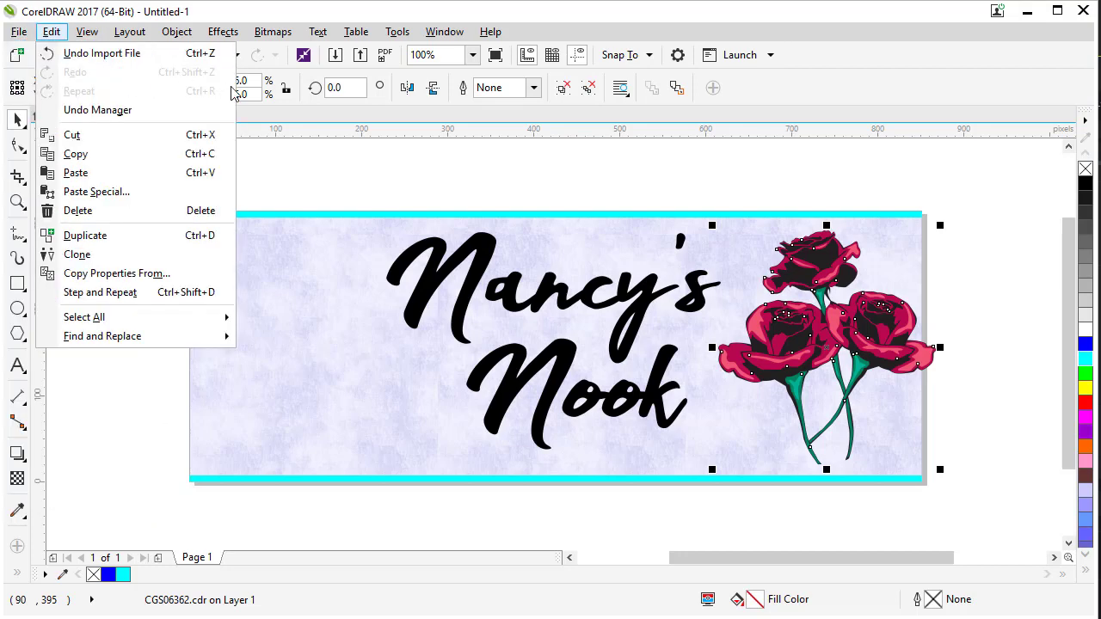
click(336, 57)
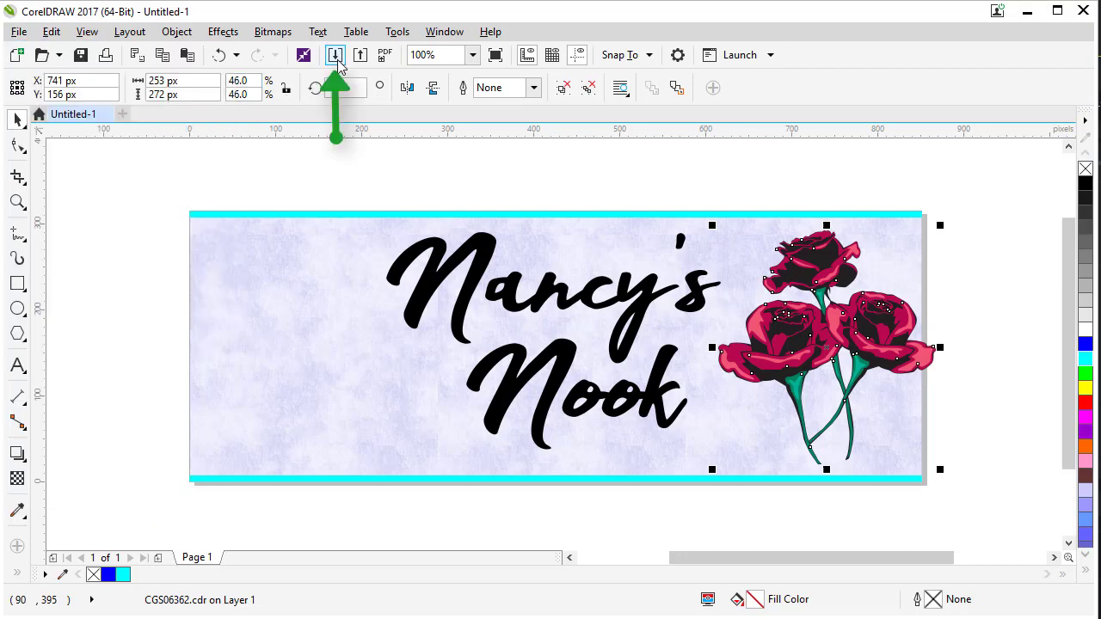
click(336, 57)
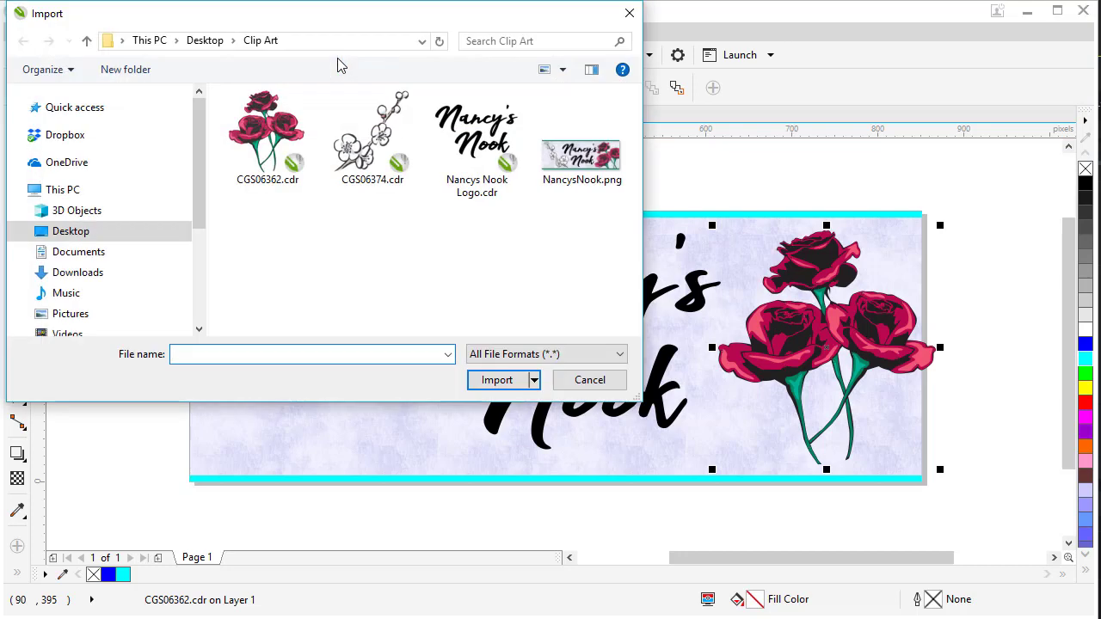
click(365, 161)
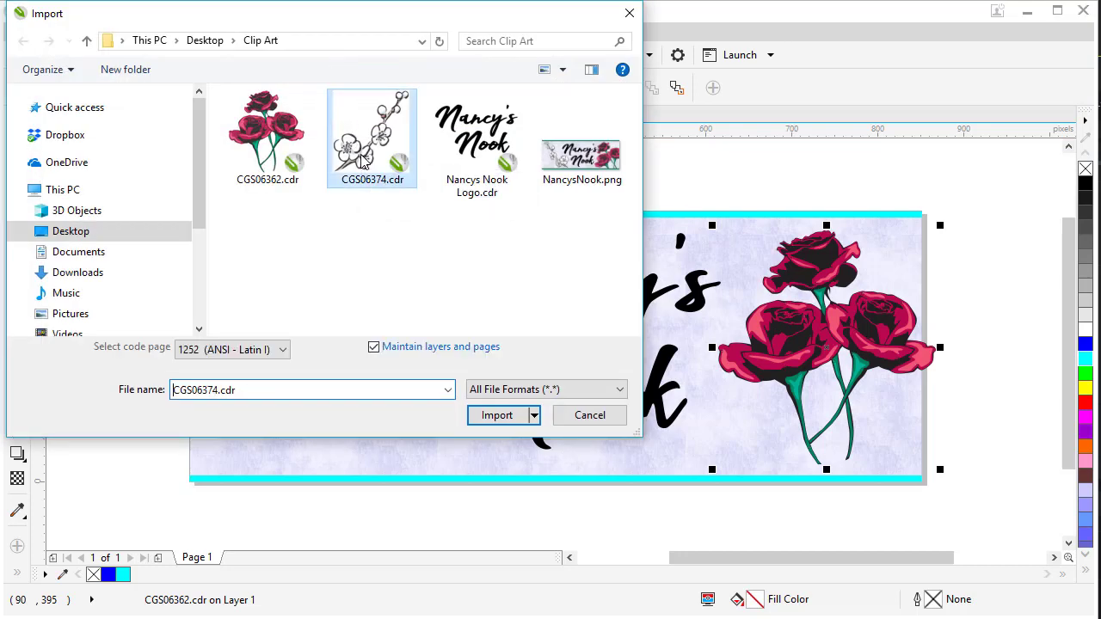
click(484, 418)
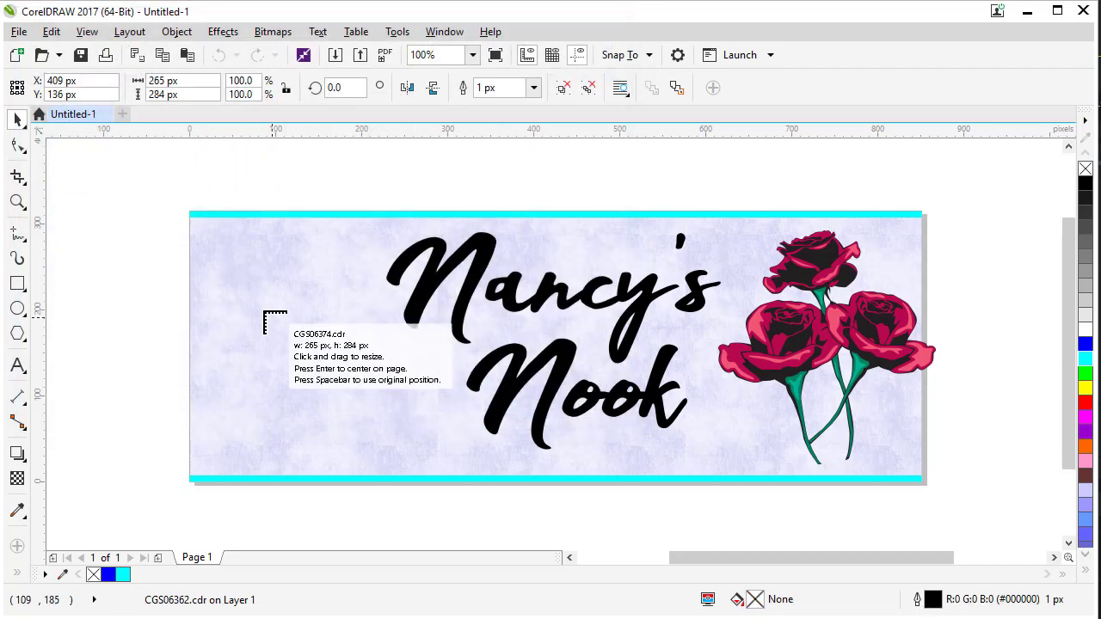
click(207, 230)
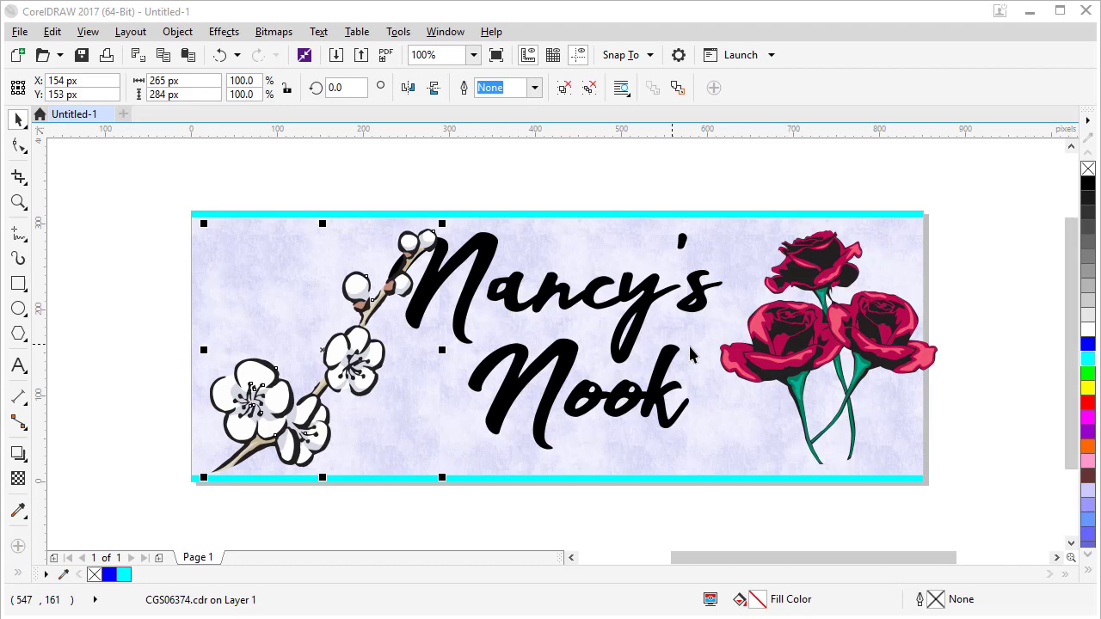
- Scale the roses to about 58.5% (321 × 346 px) so they overhang the right and bottom edges
click(793, 328)
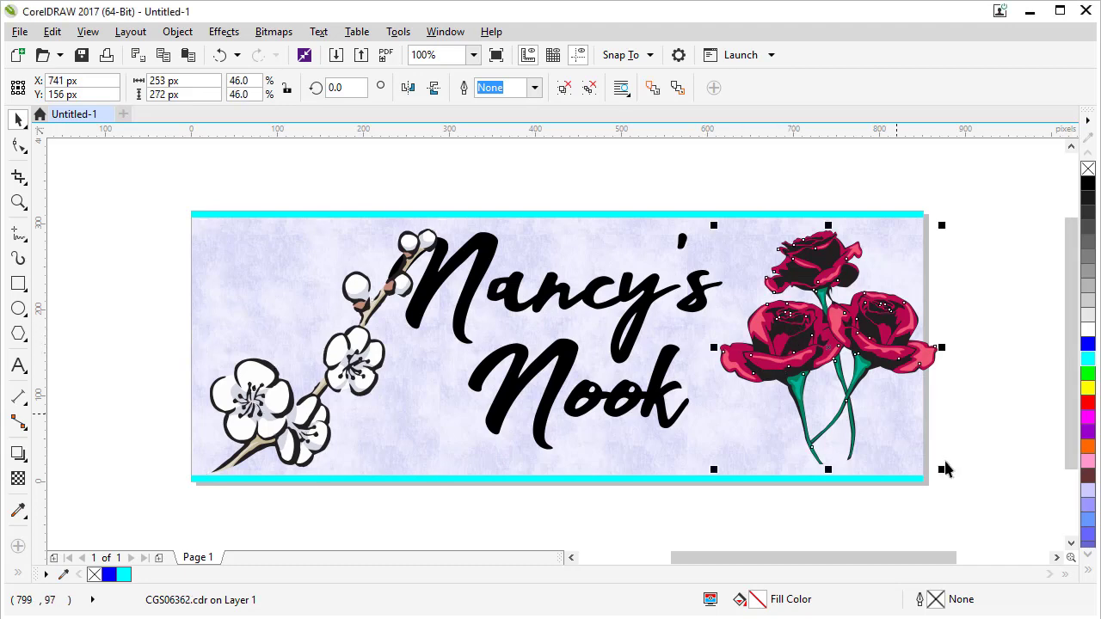
drag(941, 470, 1023, 546)
drag(895, 374, 880, 370)
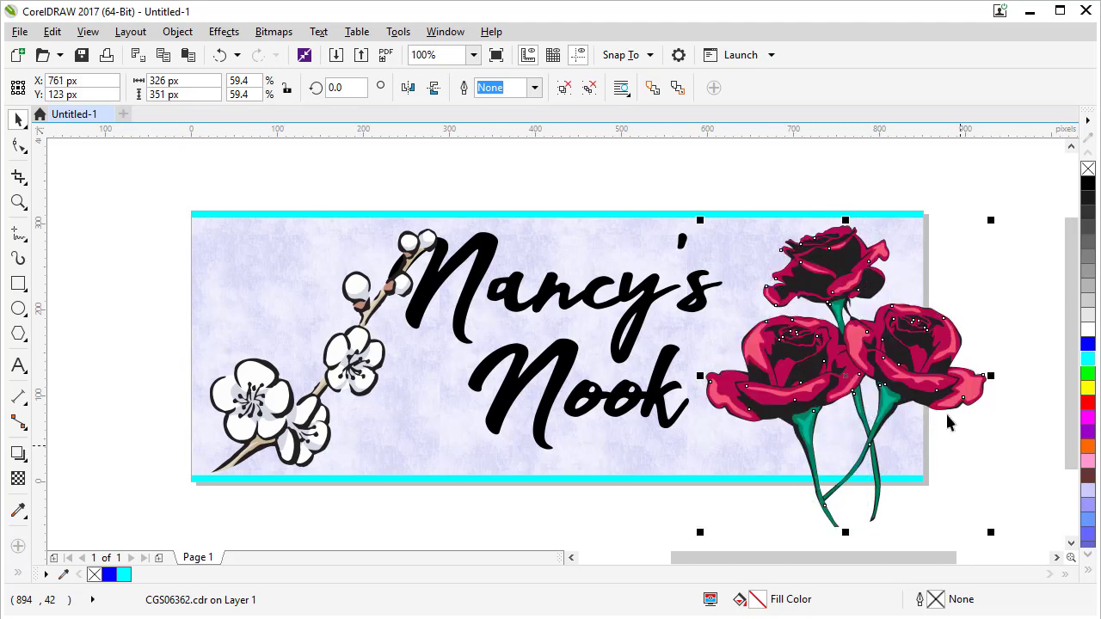
drag(994, 535, 989, 508)
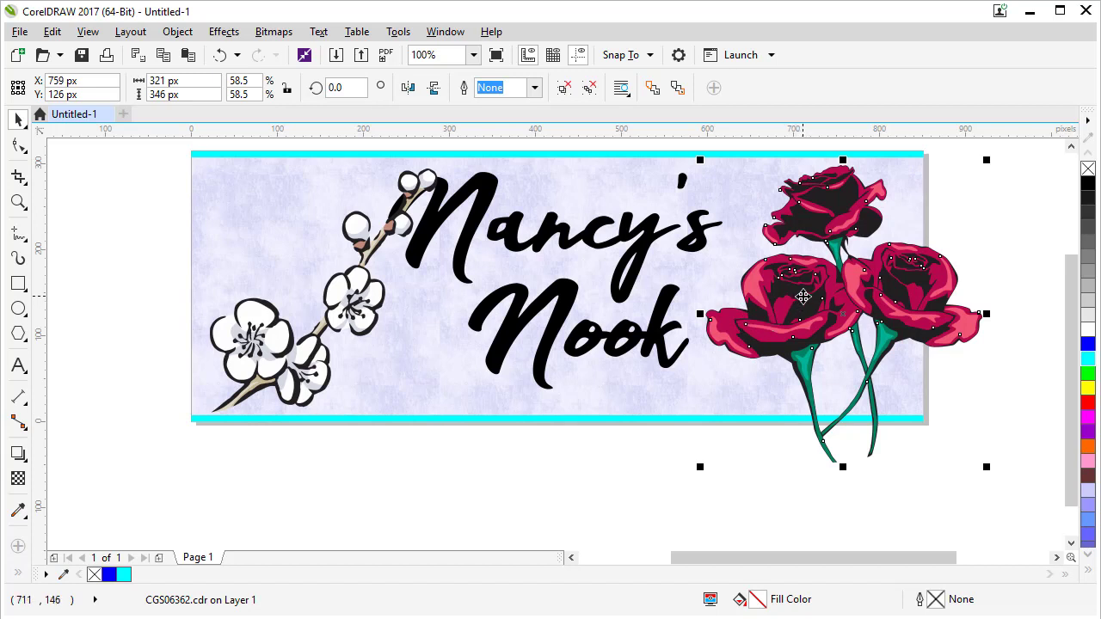
- PowerClip the roses inside the banner rectangle through the Object menu
click(177, 31)
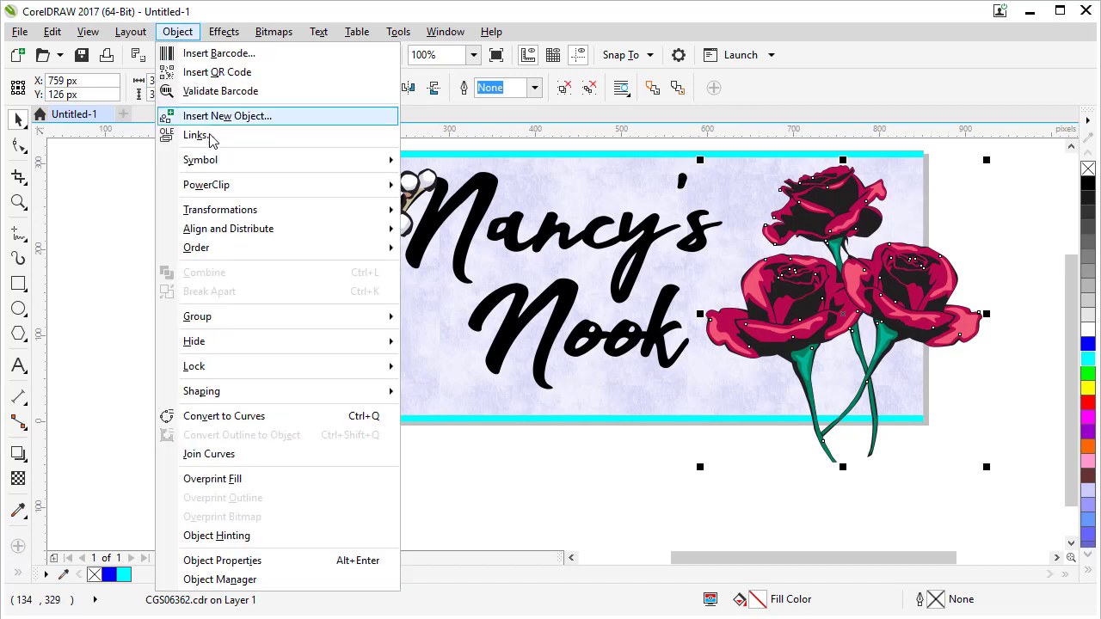
mouse_move(221, 184)
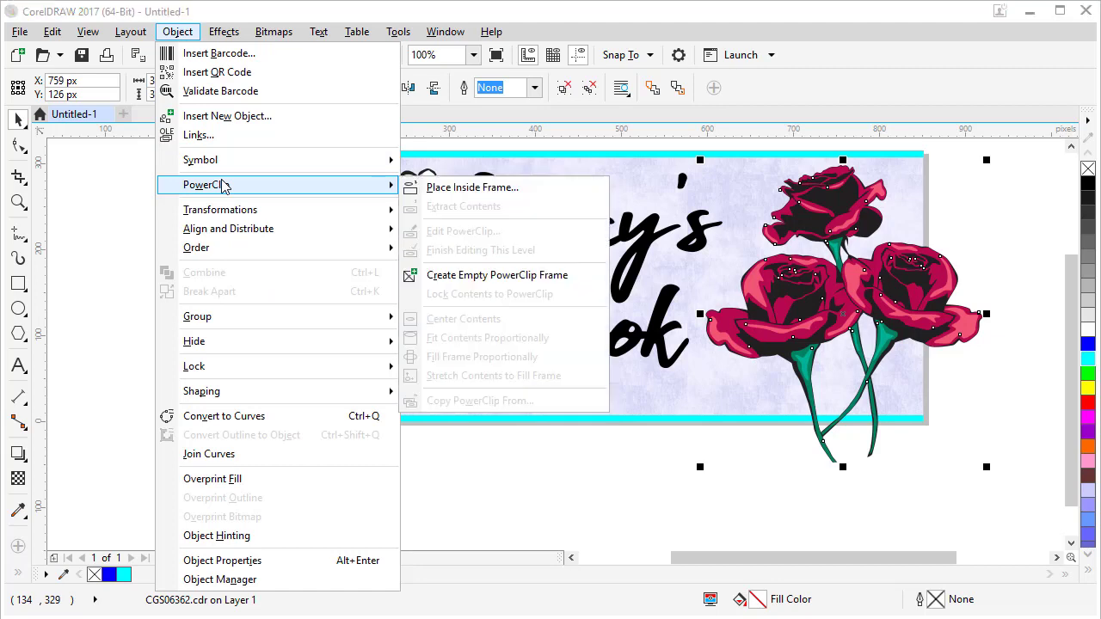
click(471, 187)
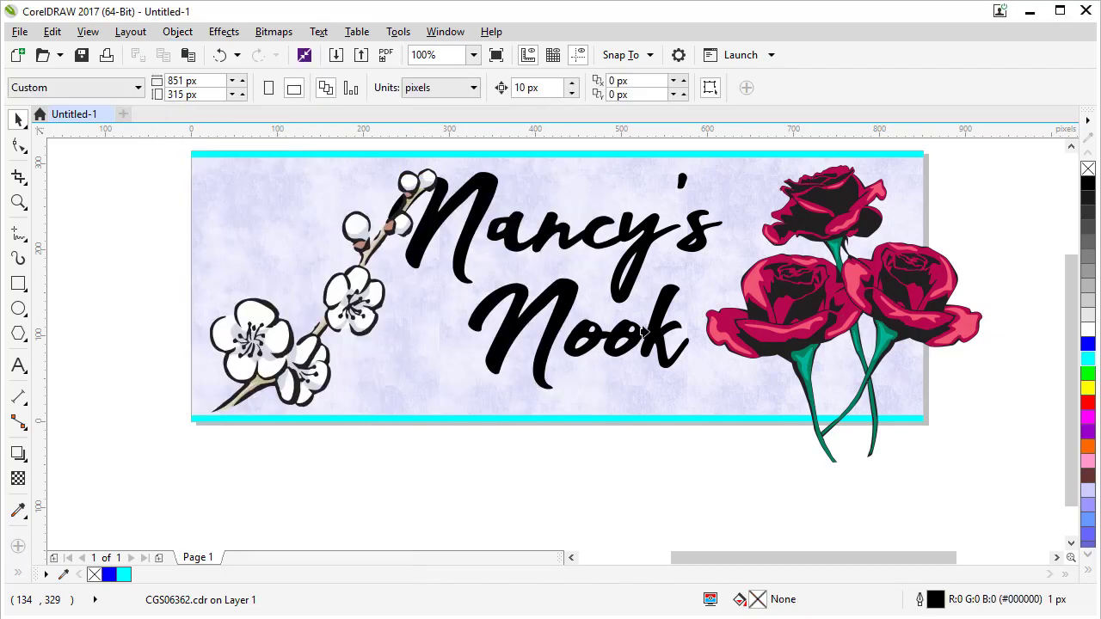
click(721, 393)
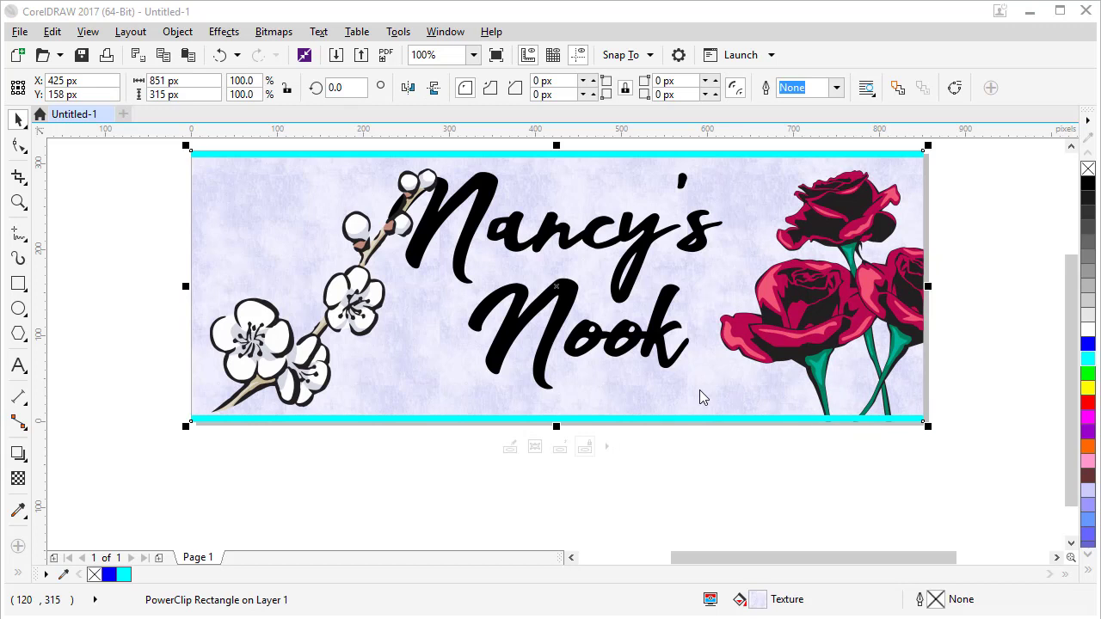
- Undo that clip, then PowerClip the roses inside the lavender background from the right-click menu
key(ctrl+z)
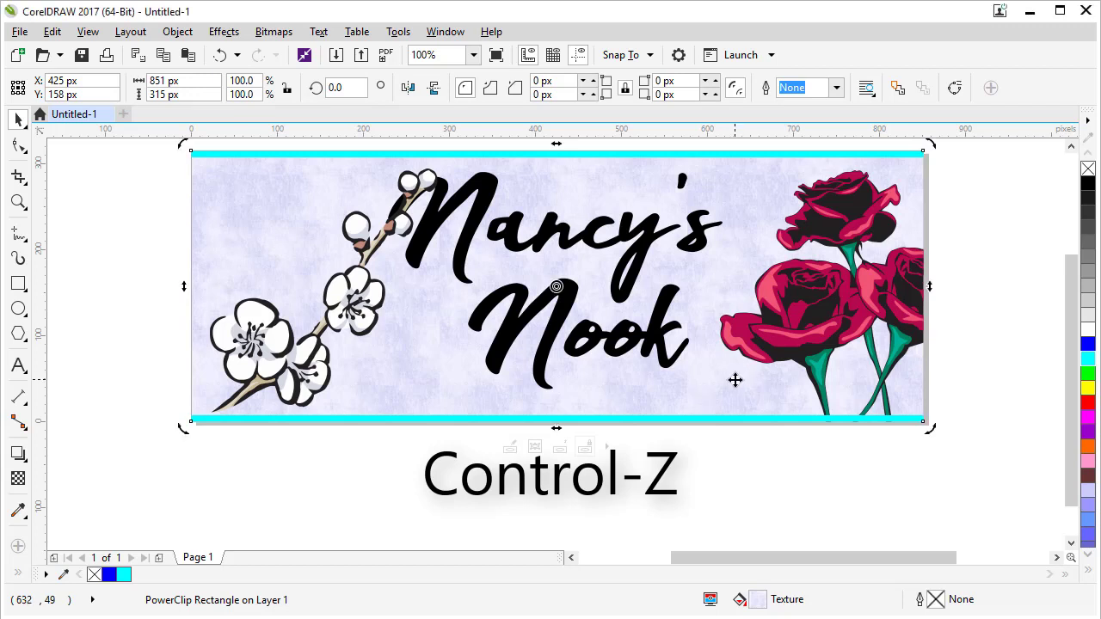
key(ctrl+z)
click(780, 488)
click(799, 318)
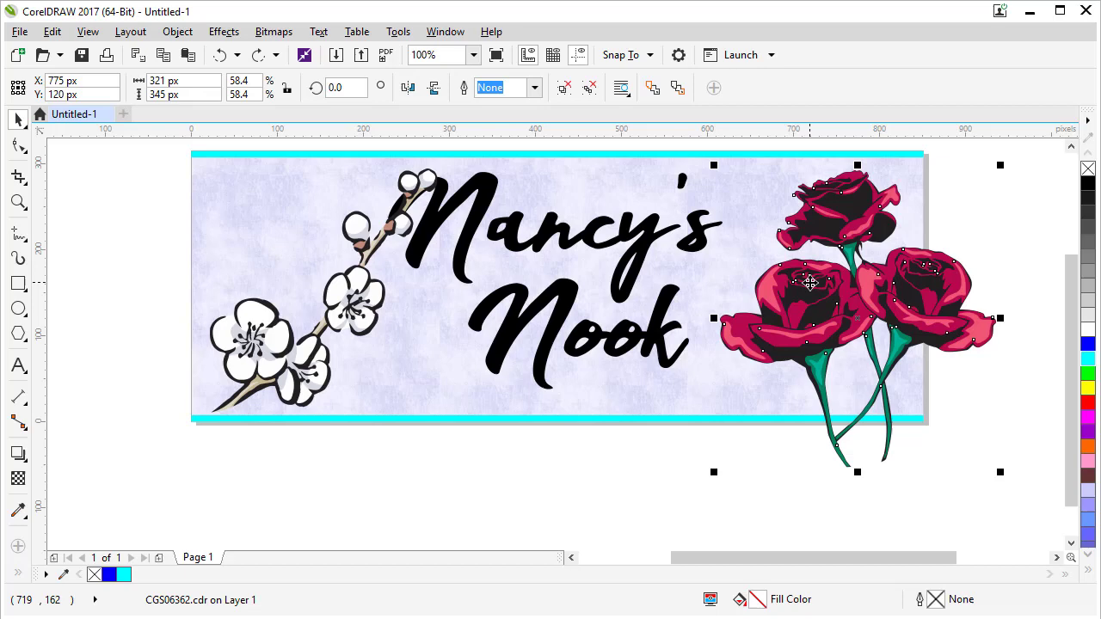
right_click(809, 282)
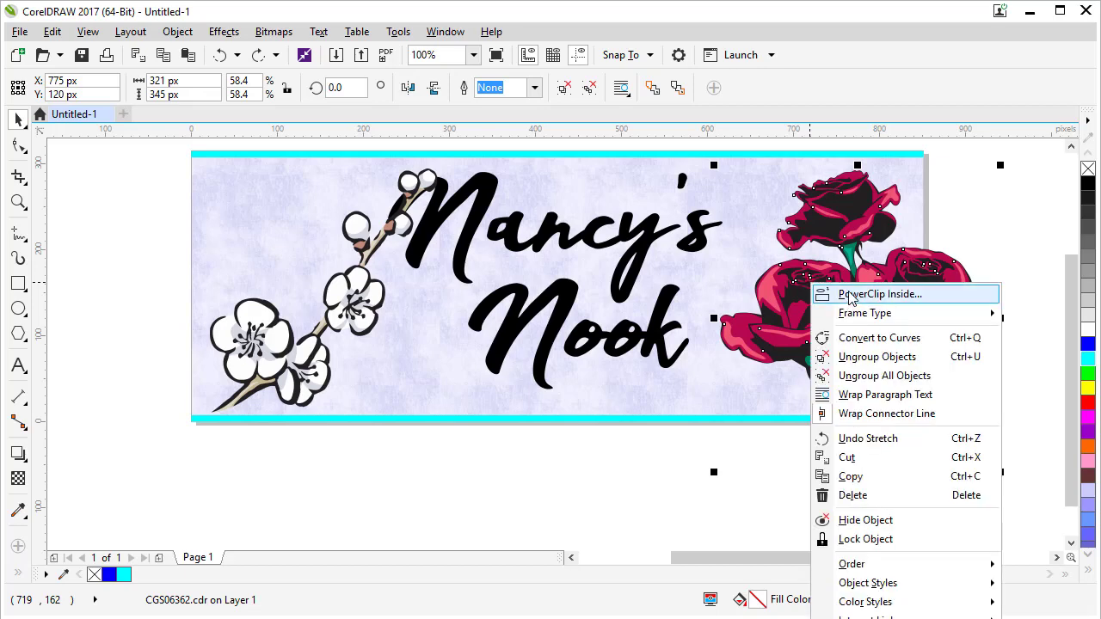
click(830, 293)
key(Escape)
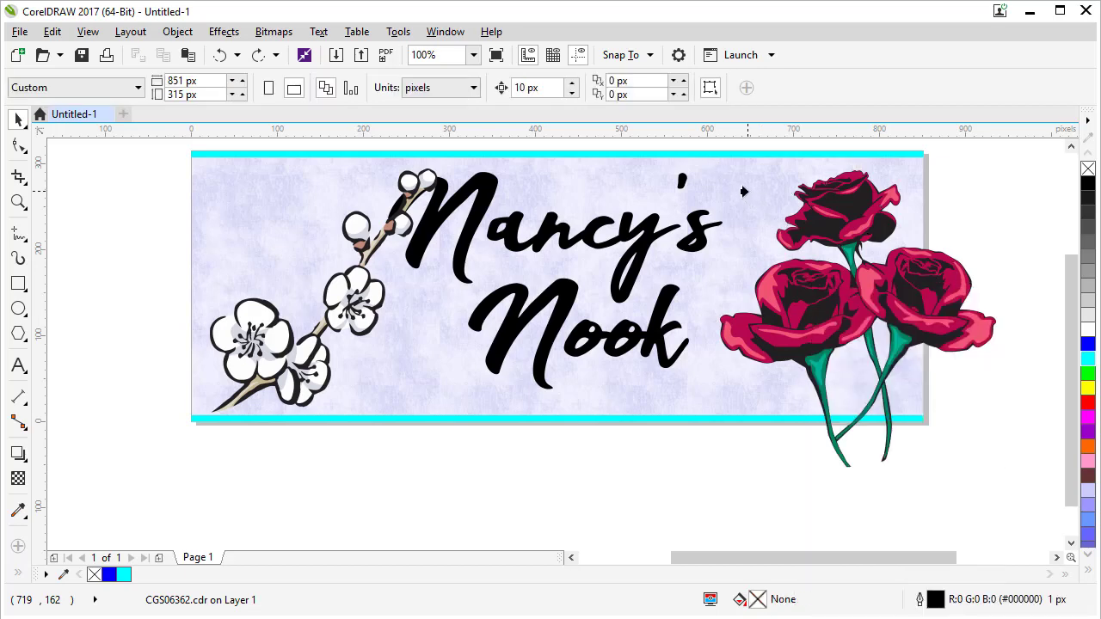
click(744, 191)
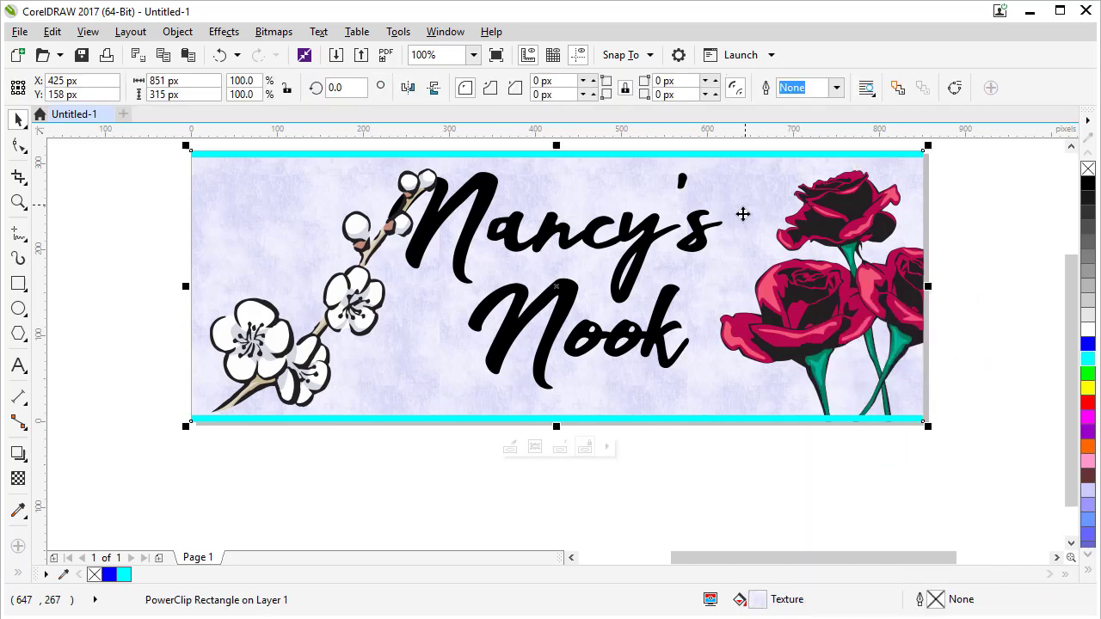
- Edit the PowerClip contents, enlarging the roses to about 65.6% and shifting them left
ctrl+click(807, 308)
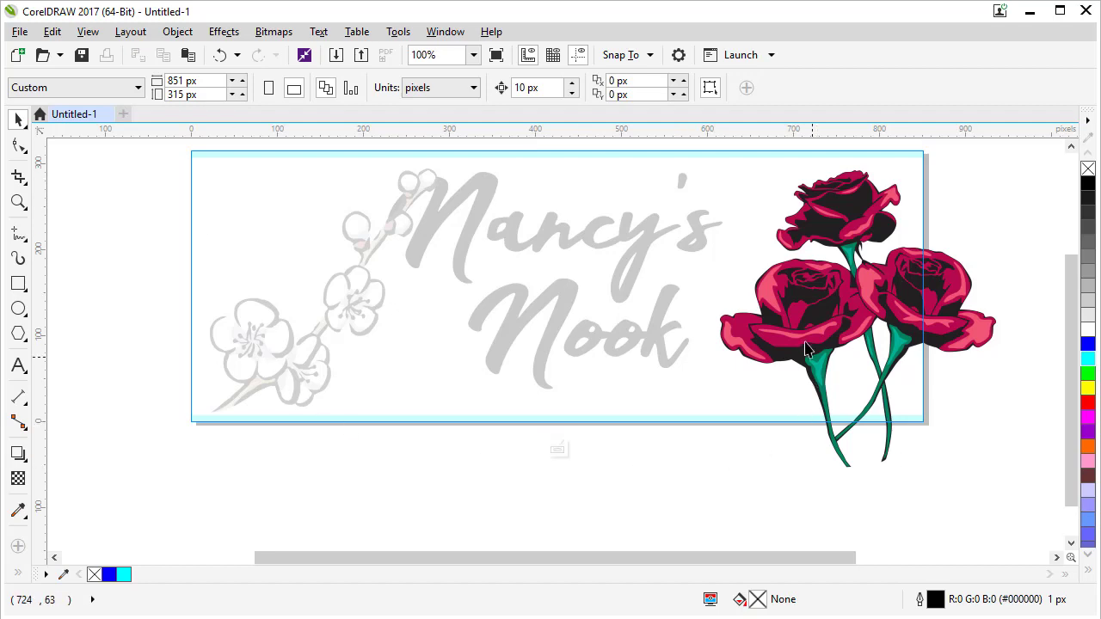
click(807, 308)
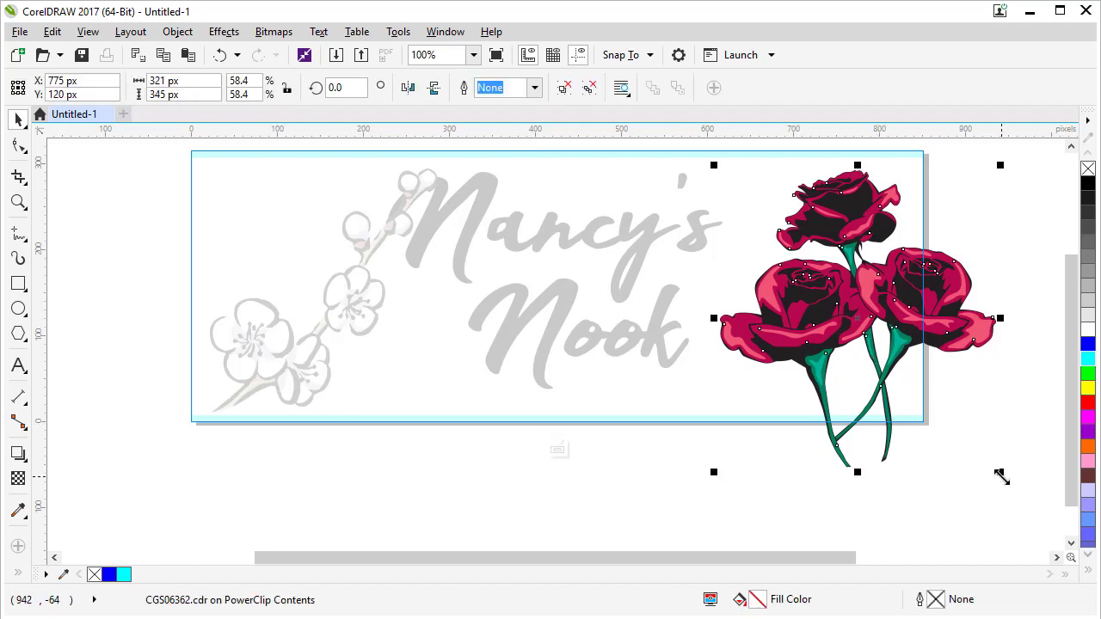
drag(999, 472, 1039, 516)
drag(814, 310, 801, 312)
- Rotate the roses about 11.7°, nudge them slightly left and up, and finish editing
click(894, 325)
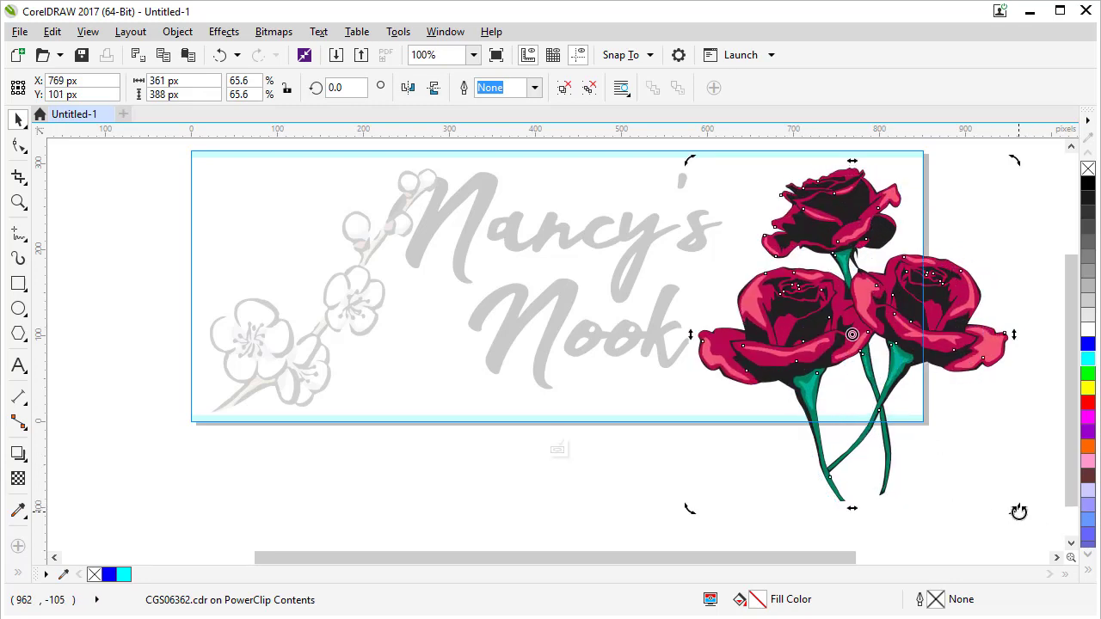
drag(1019, 508, 1030, 456)
drag(839, 313, 835, 308)
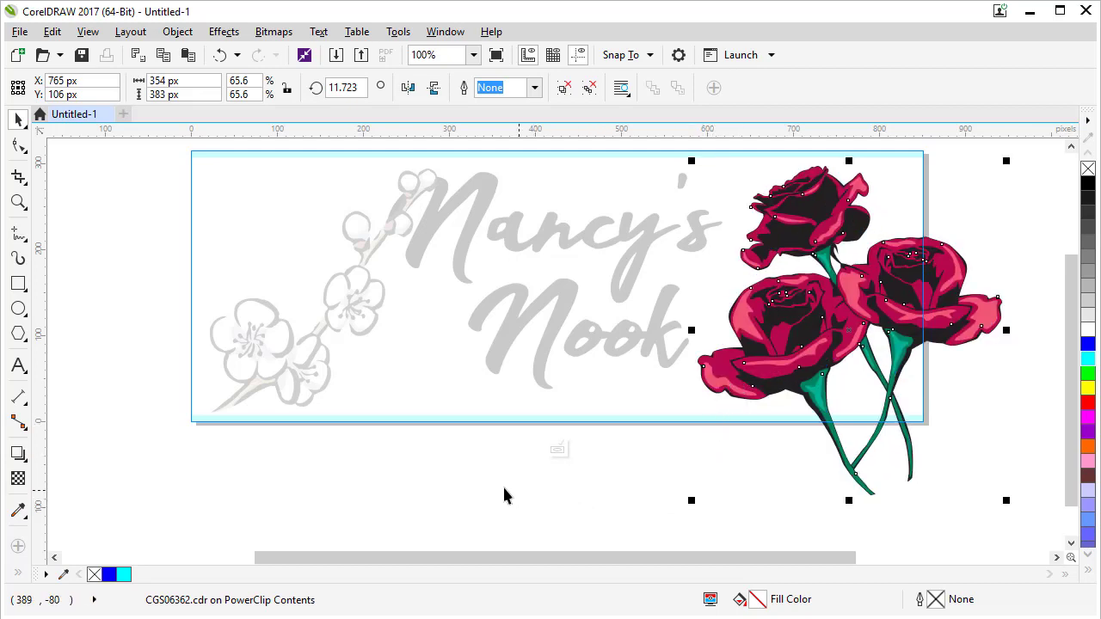
key(ctrl)
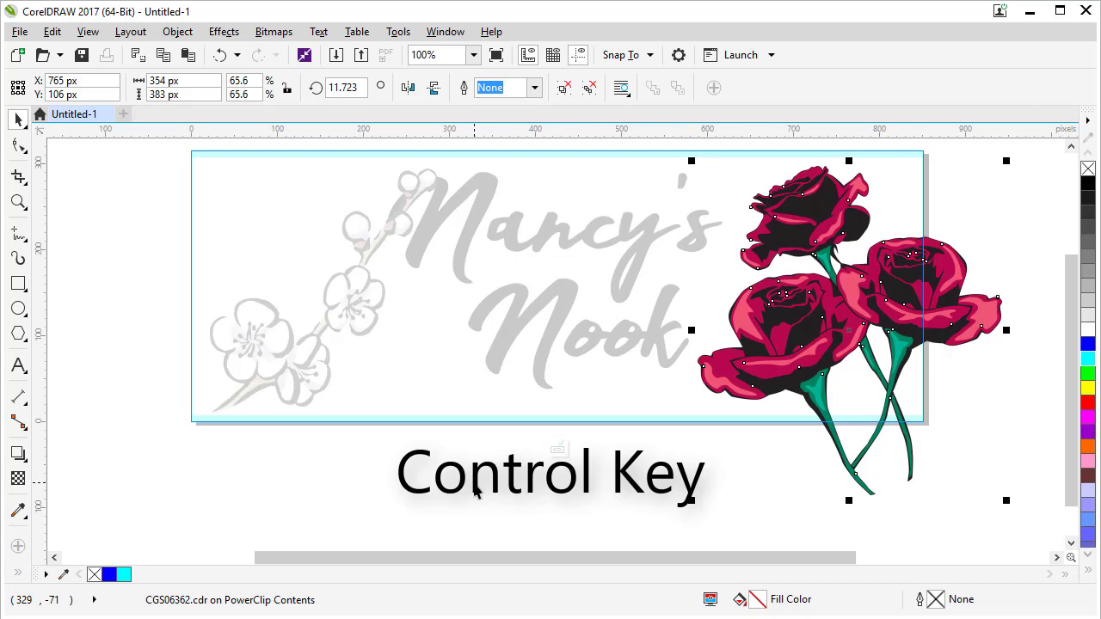
ctrl+click(474, 490)
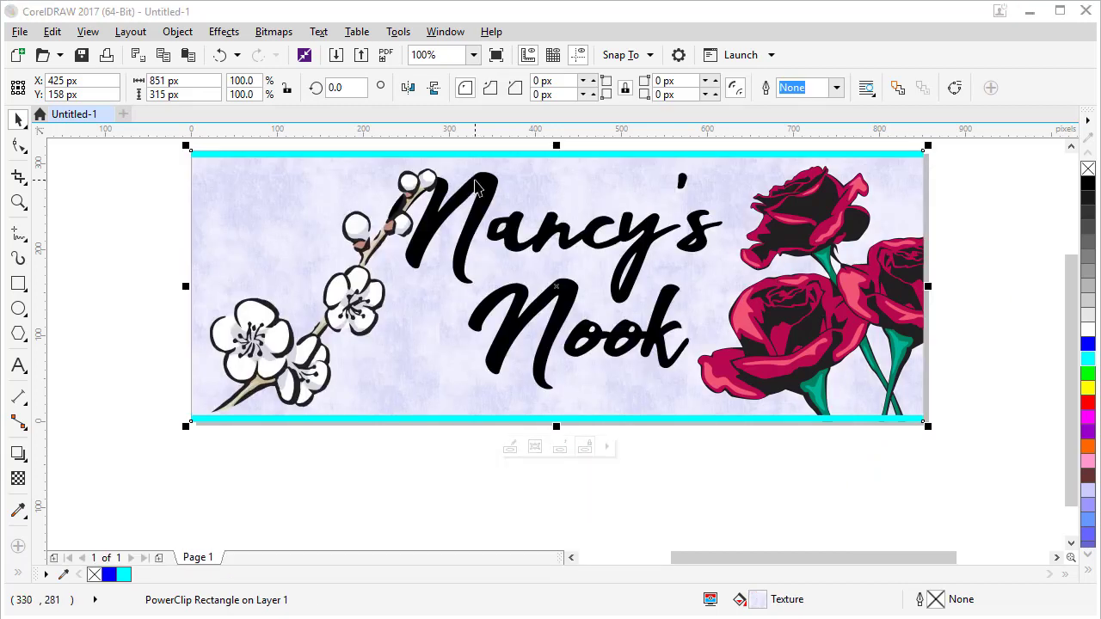
- Mirror the cherry blossom branch horizontally, move it to the left edge, and nudge the Nancy's Nook logo
drag(474, 187, 503, 207)
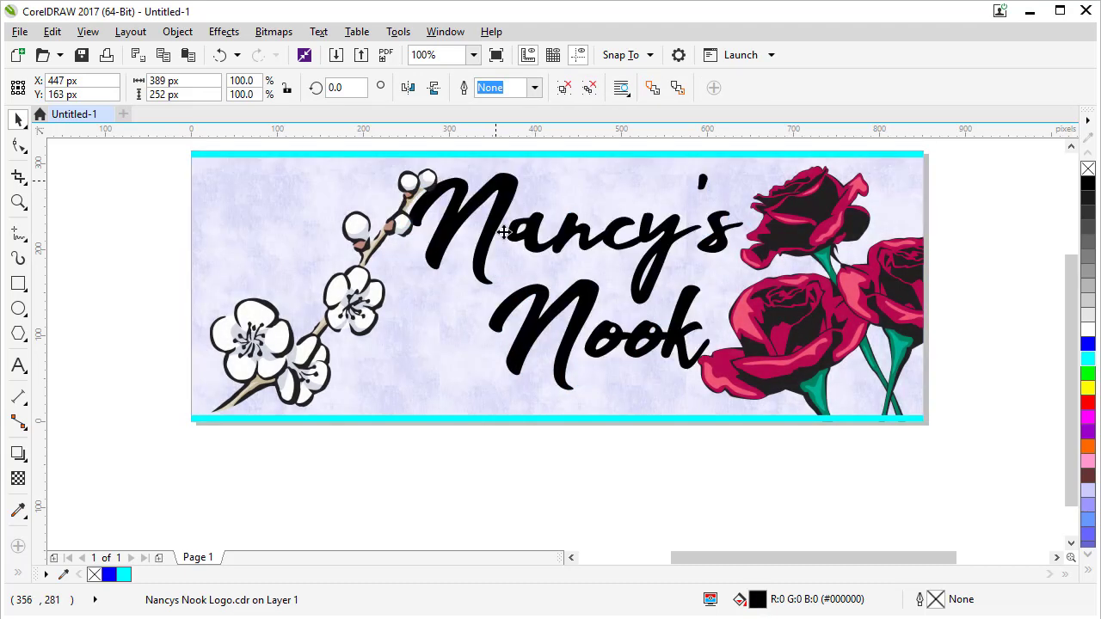
click(349, 313)
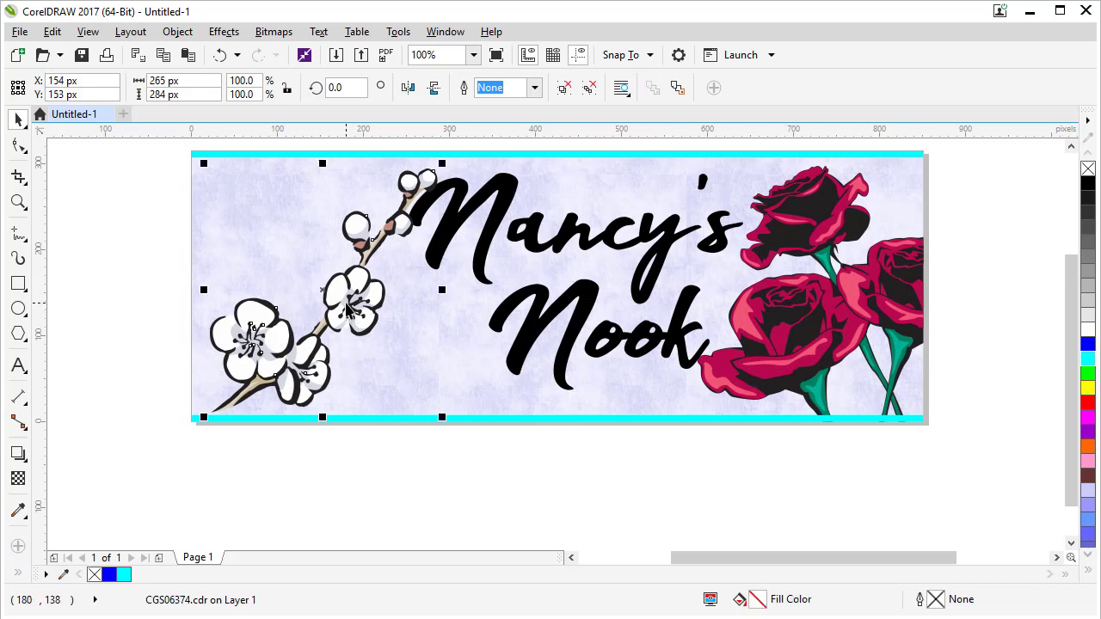
click(407, 88)
drag(340, 360, 351, 362)
drag(503, 216, 483, 215)
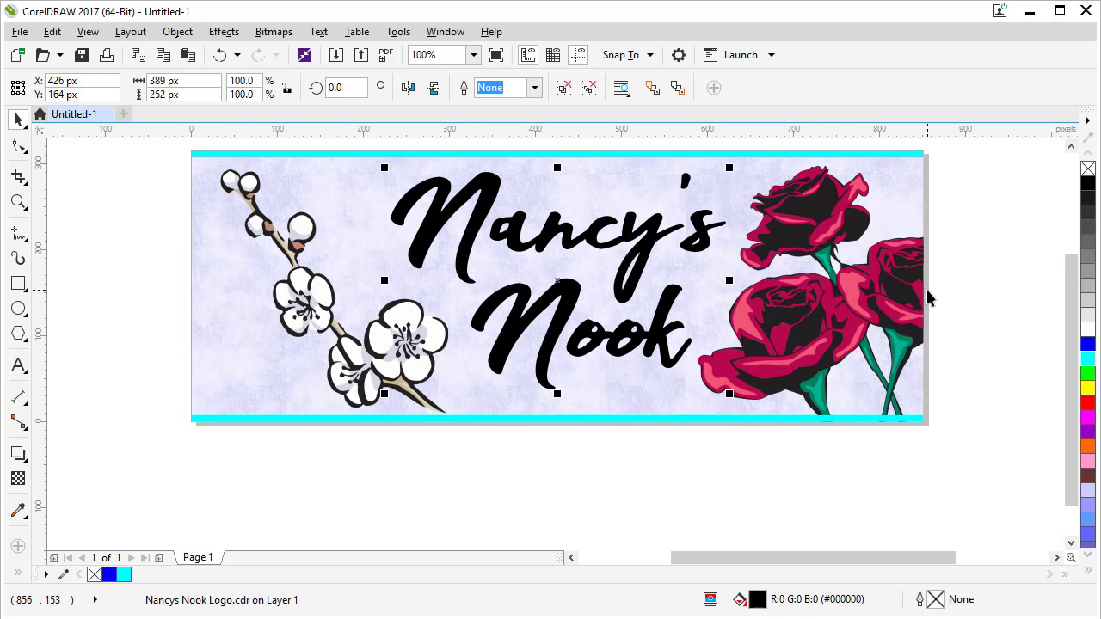
click(496, 490)
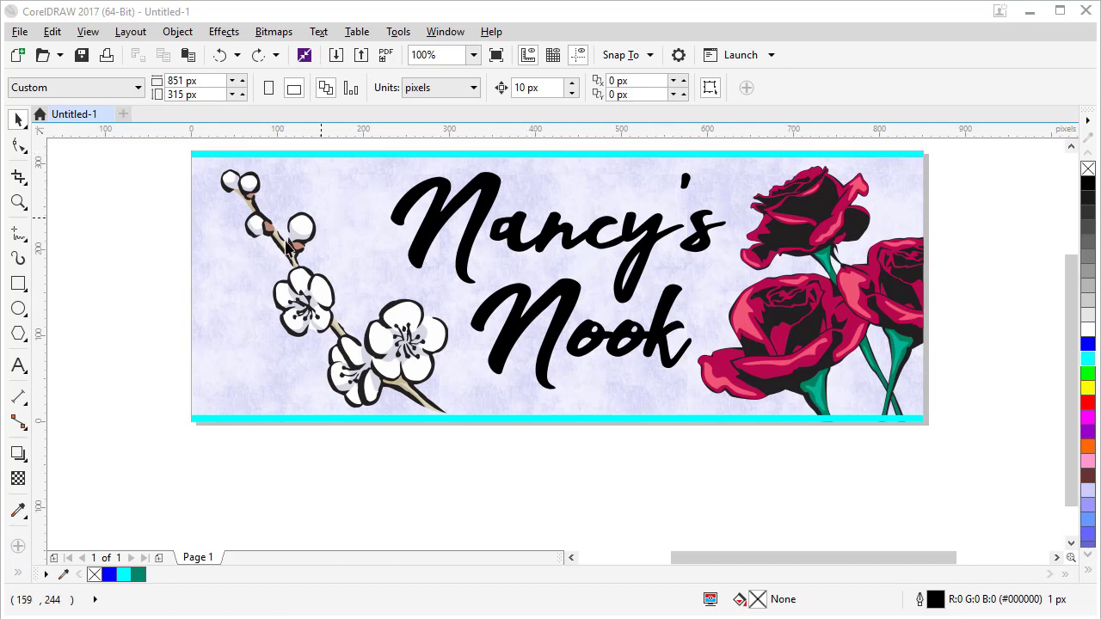
- Sample the rose stem's teal green with the Color Eyedropper and apply it to the top and bottom bars
click(18, 513)
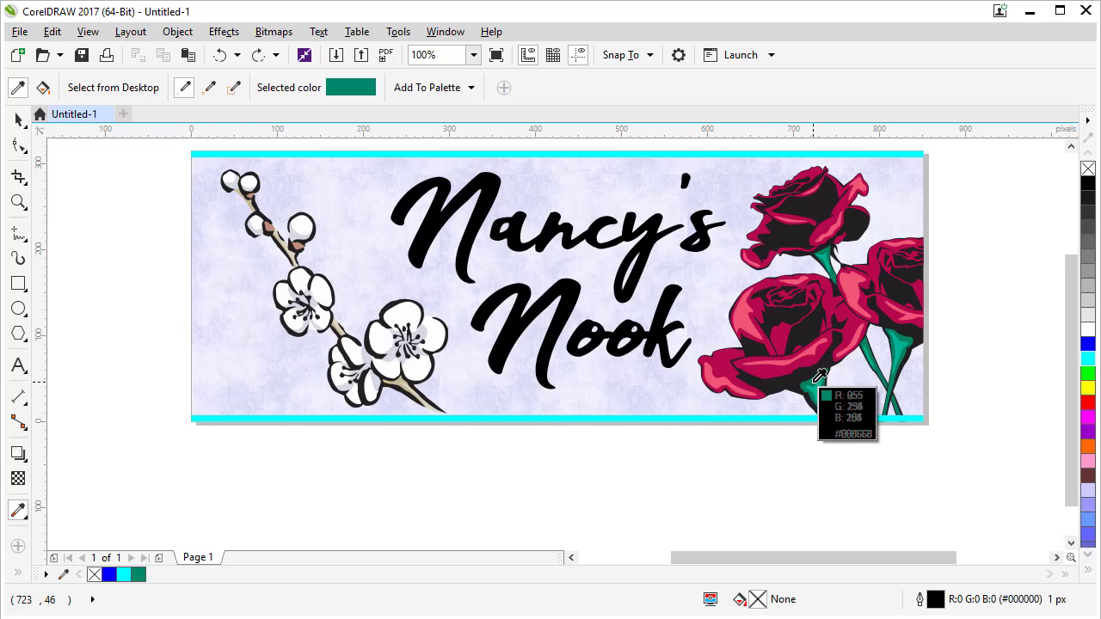
click(820, 376)
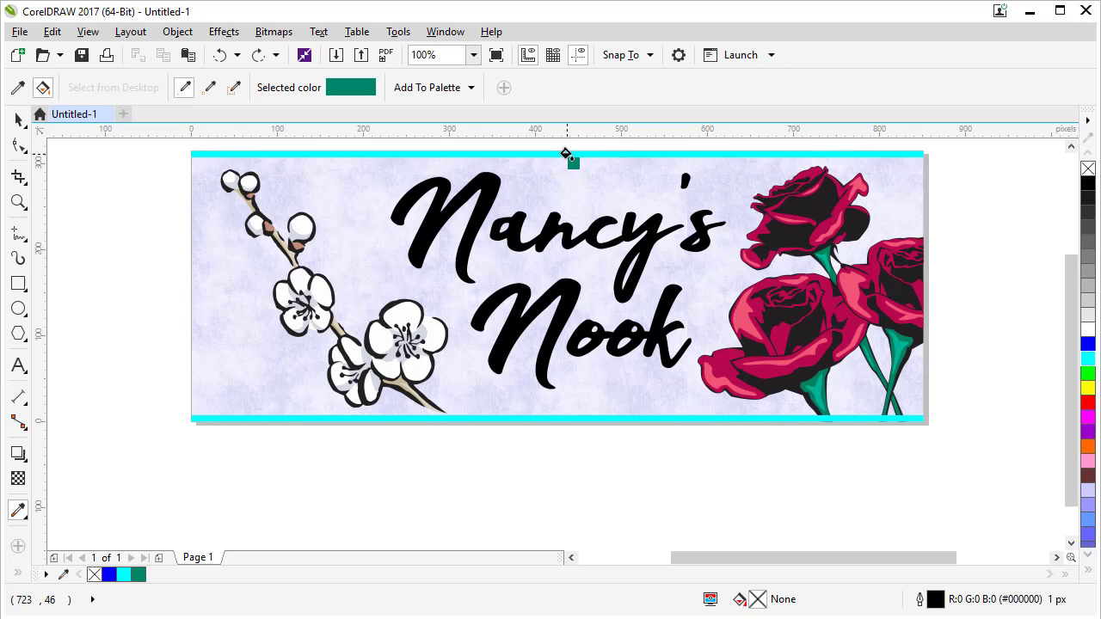
click(566, 154)
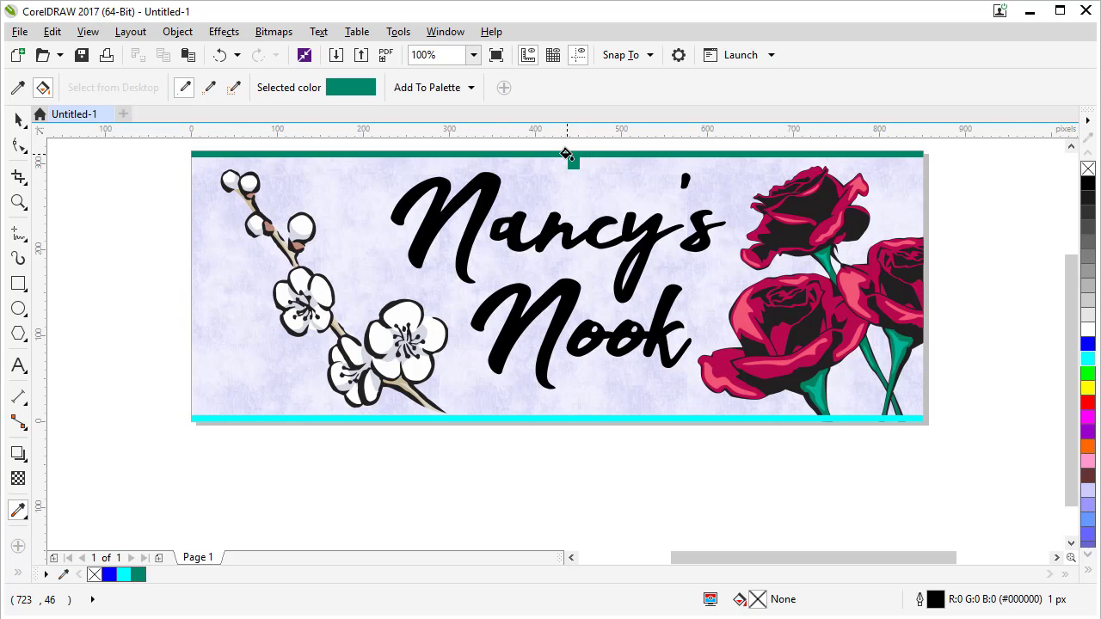
click(510, 417)
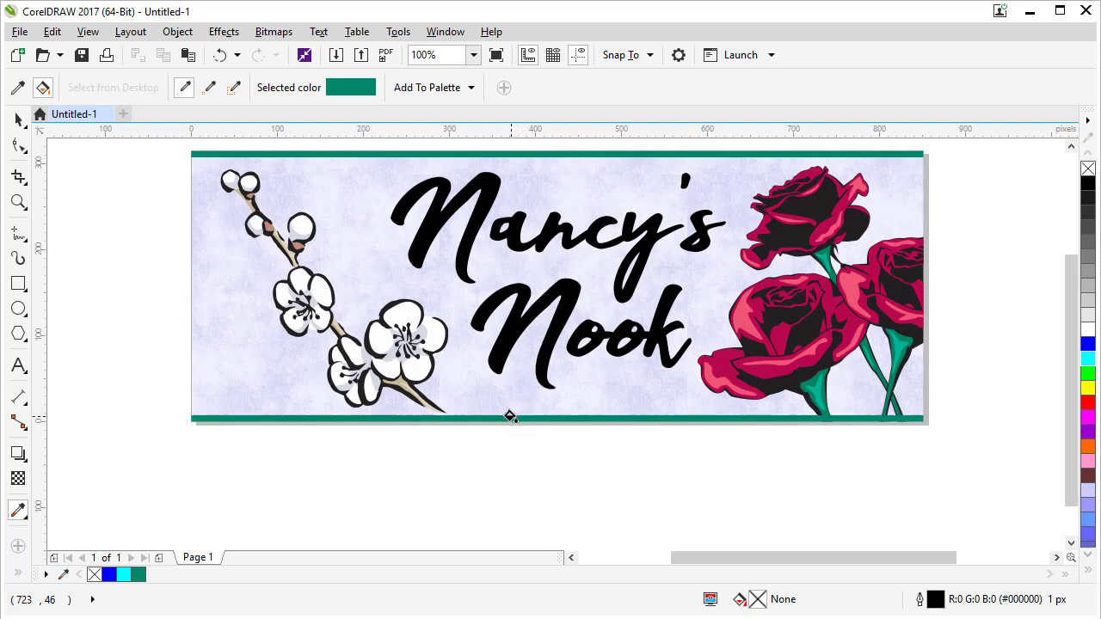
key(space)
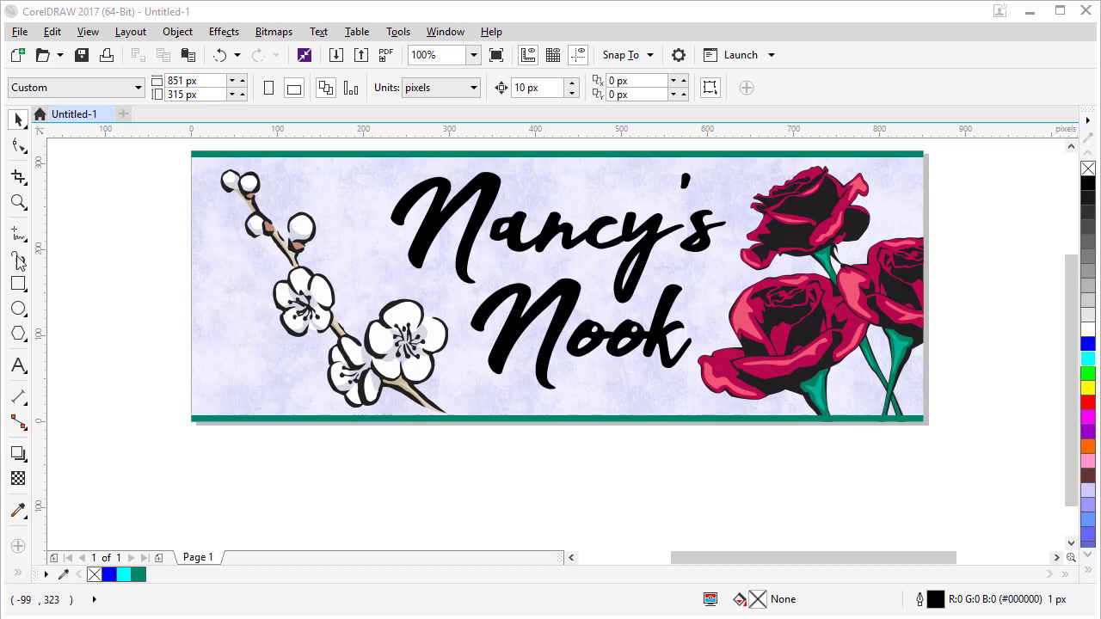
- Export the cover as a PNG file named NancysNook, accepting the default PNG settings
click(20, 34)
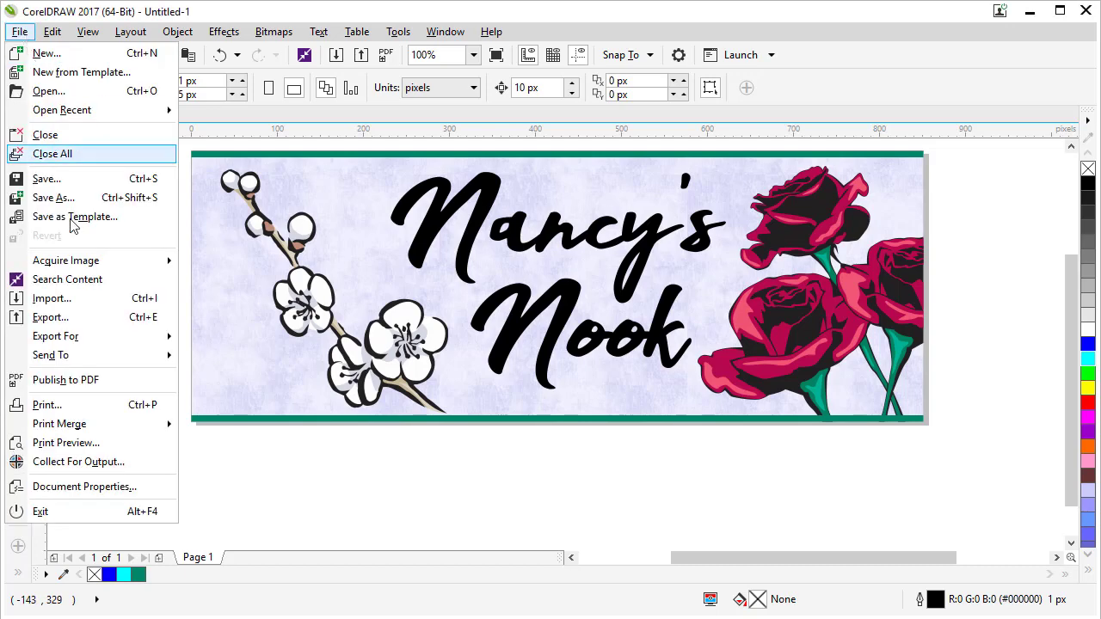
click(141, 317)
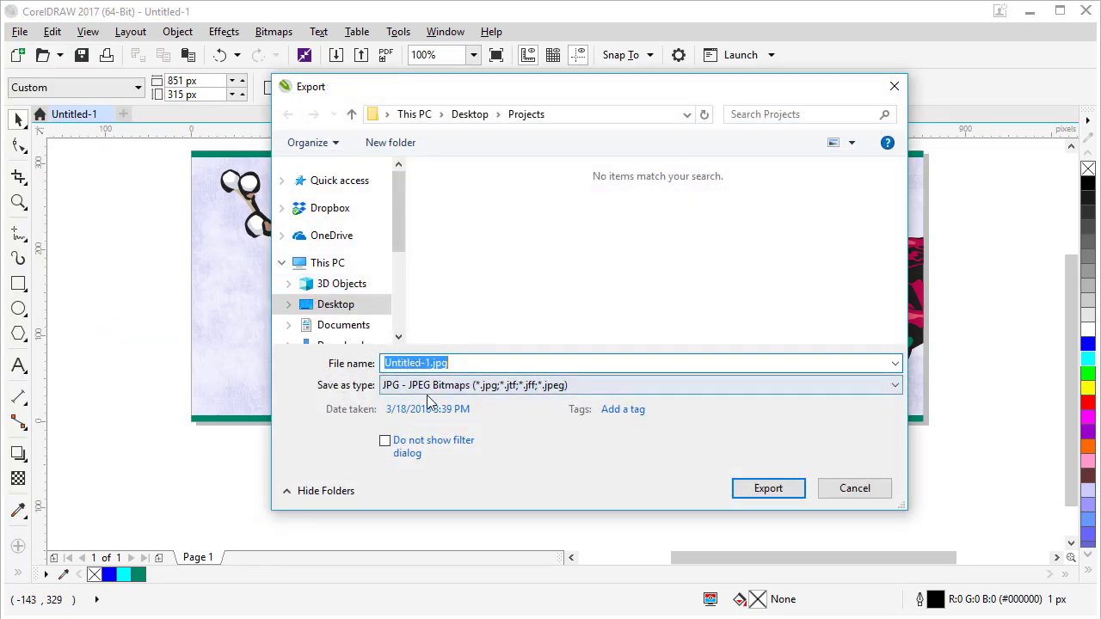
click(435, 387)
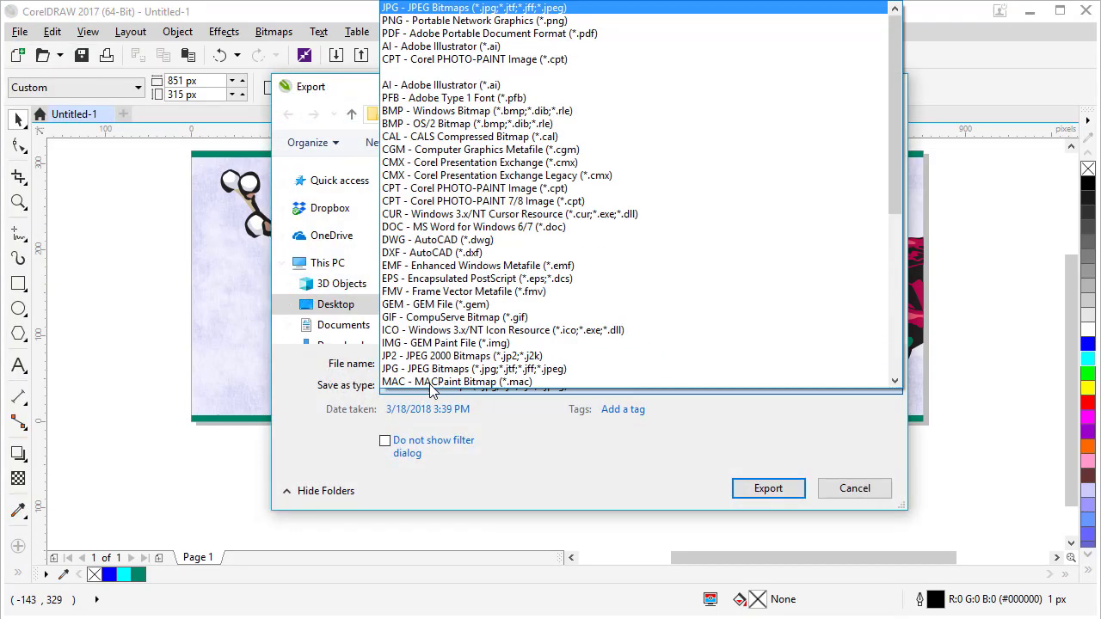
click(414, 22)
drag(425, 367, 275, 366)
text(Nancys)
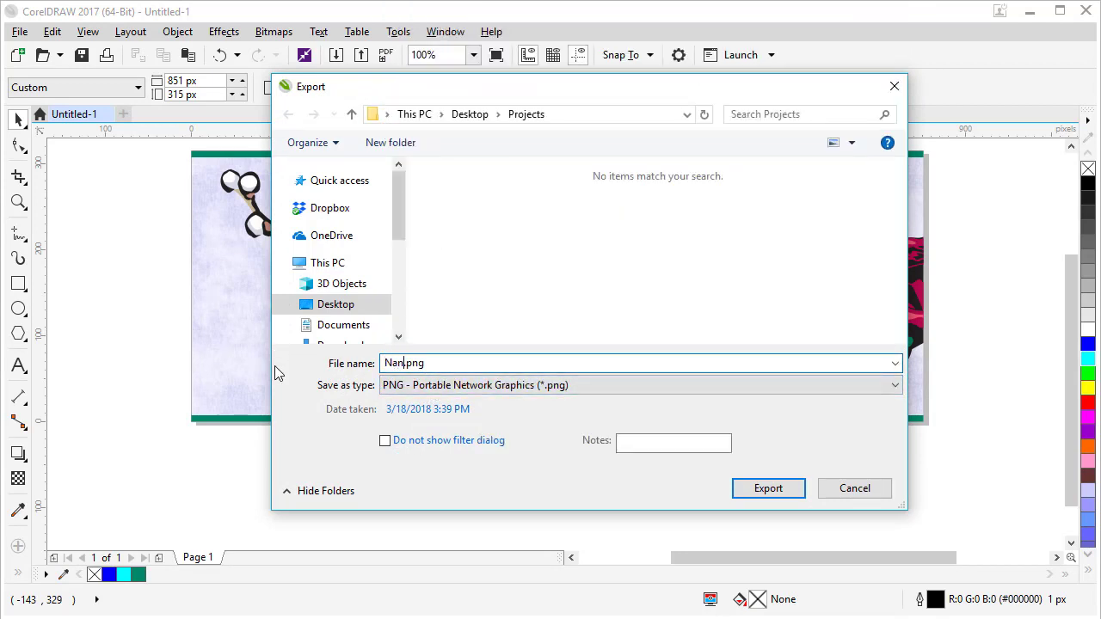
text(Nook)
click(759, 490)
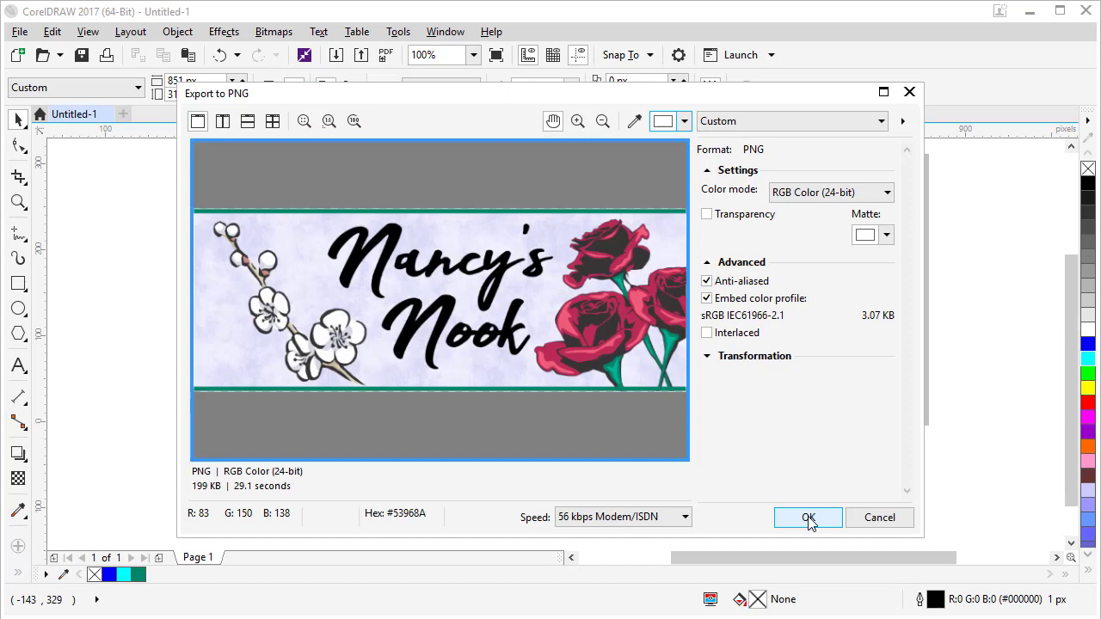
click(809, 519)
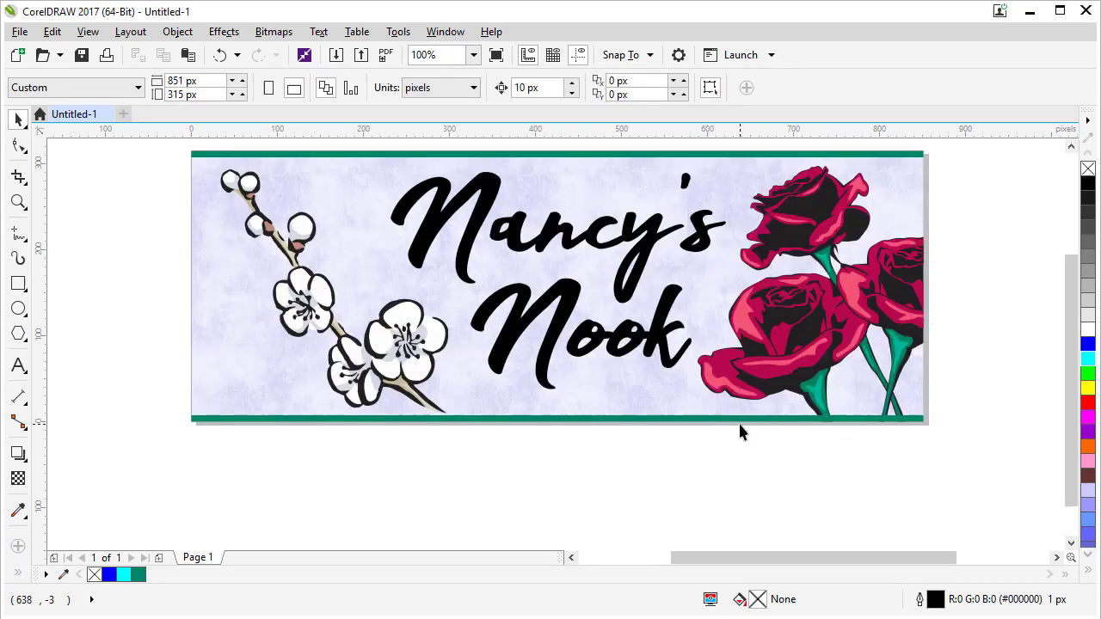